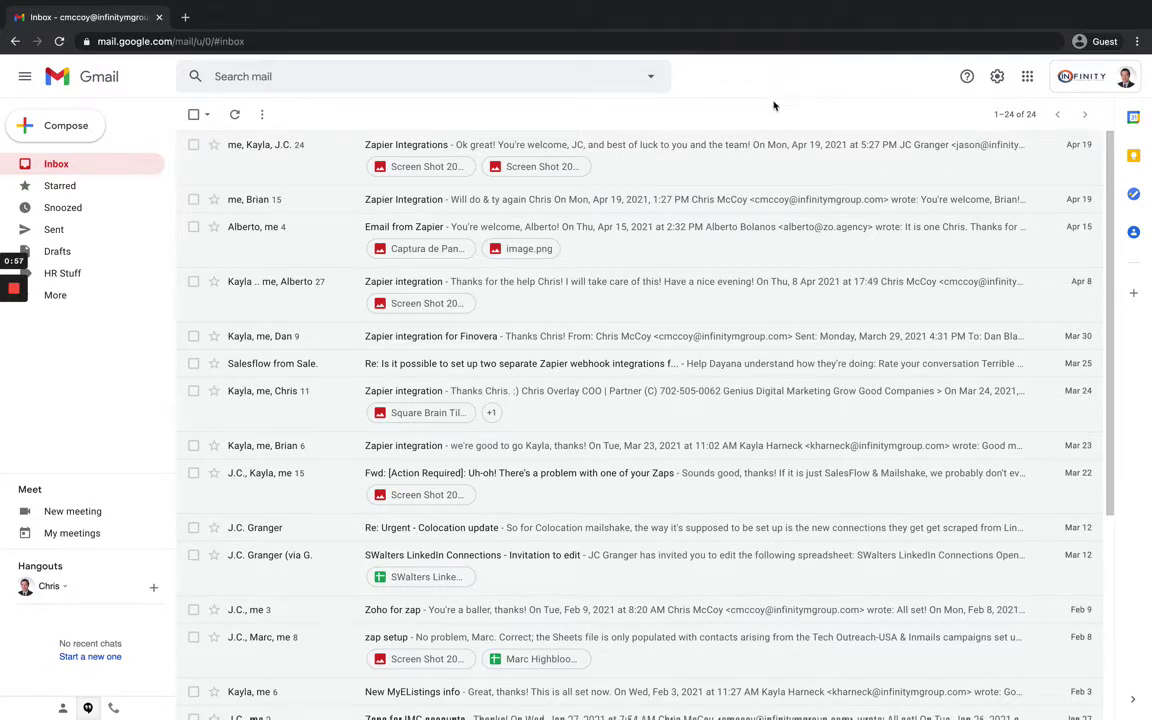
In Forwarding and POP/IMAP settings, enter the second email address as a new forwarding address.
left_click(997, 78)
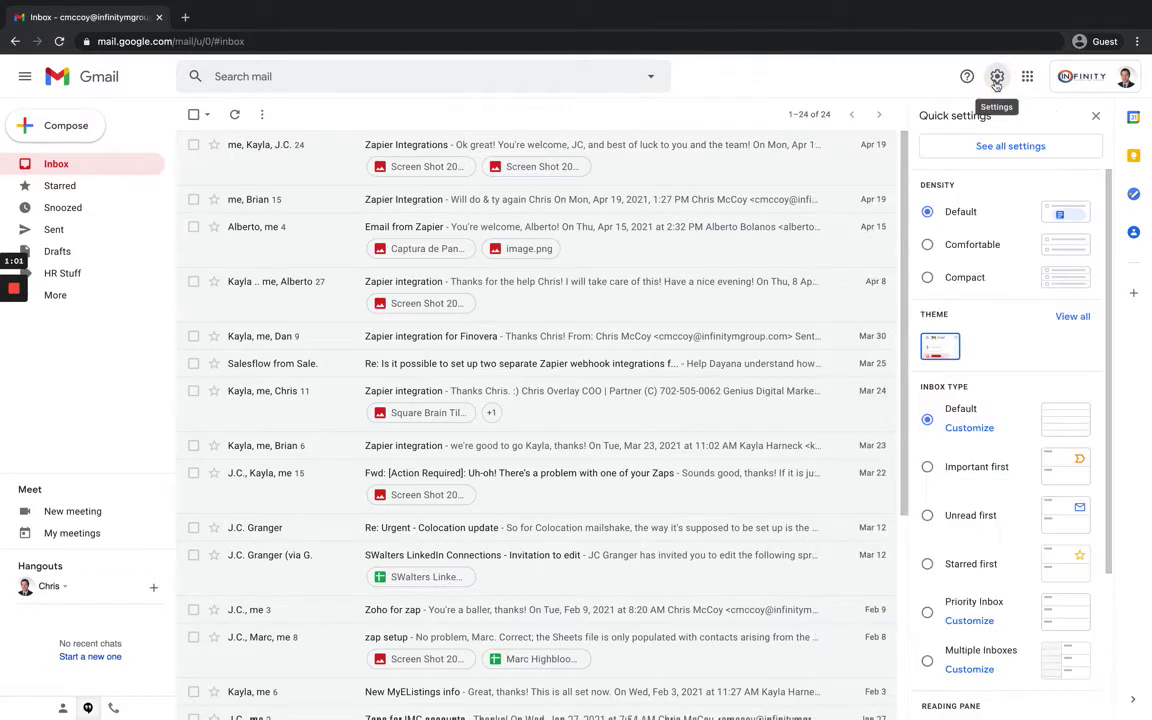
left_click(993, 151)
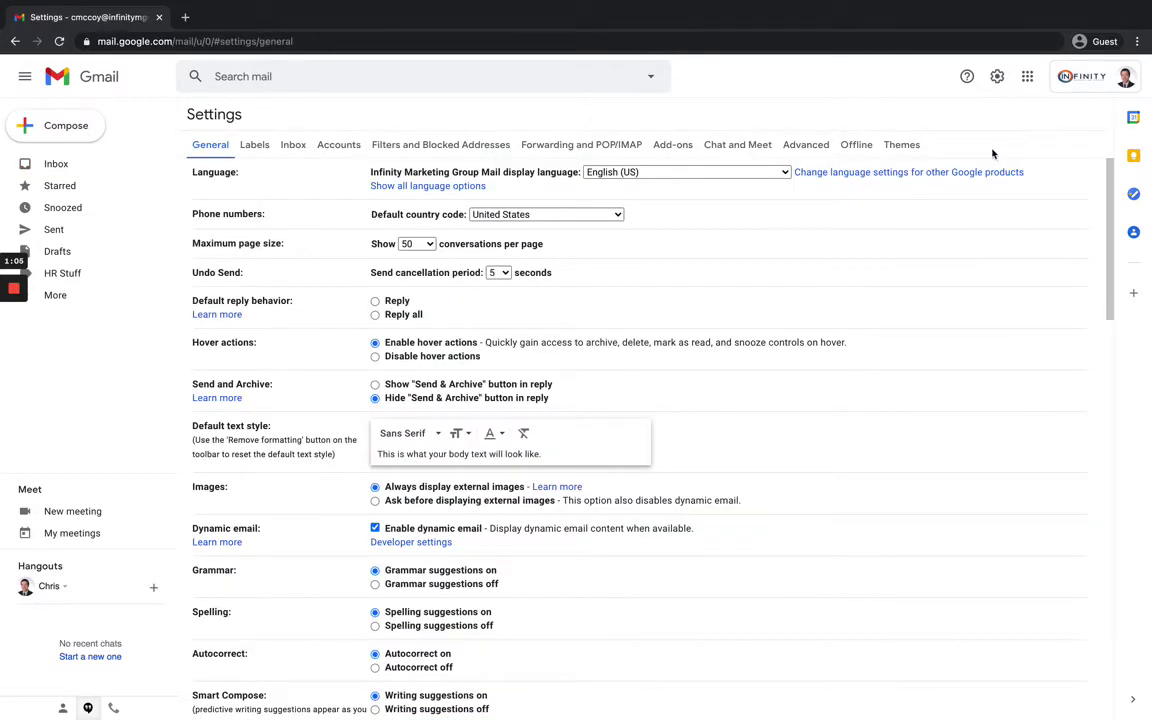
left_click(603, 145)
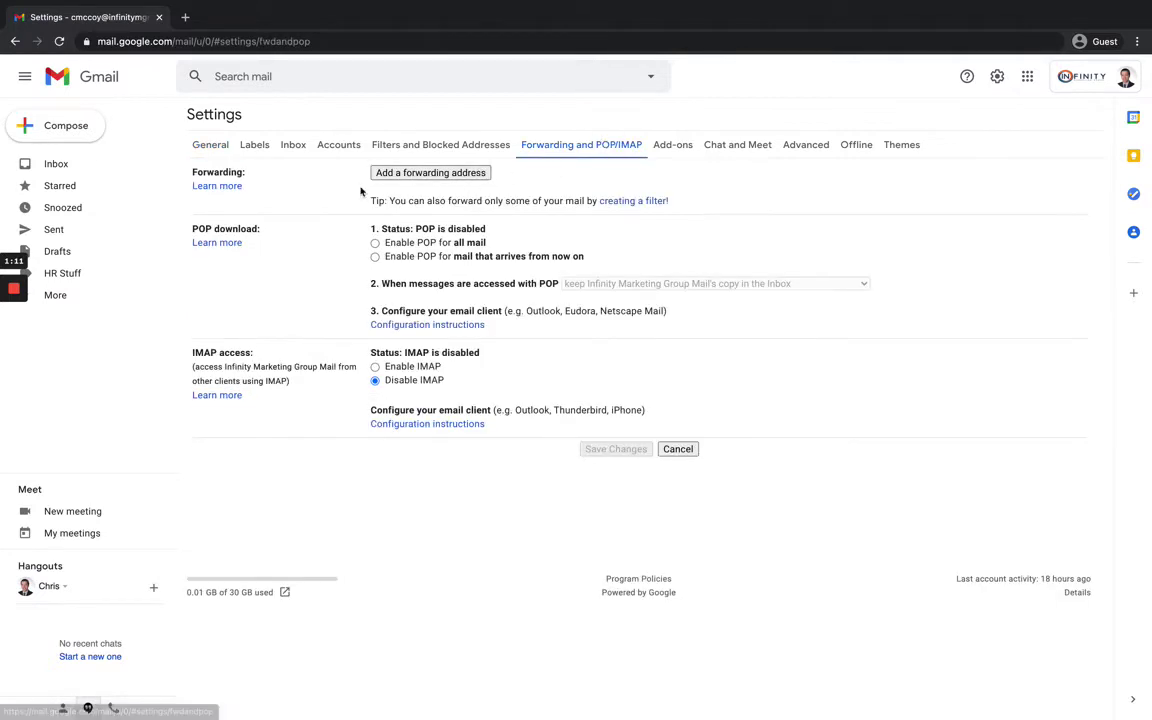
left_click(414, 174)
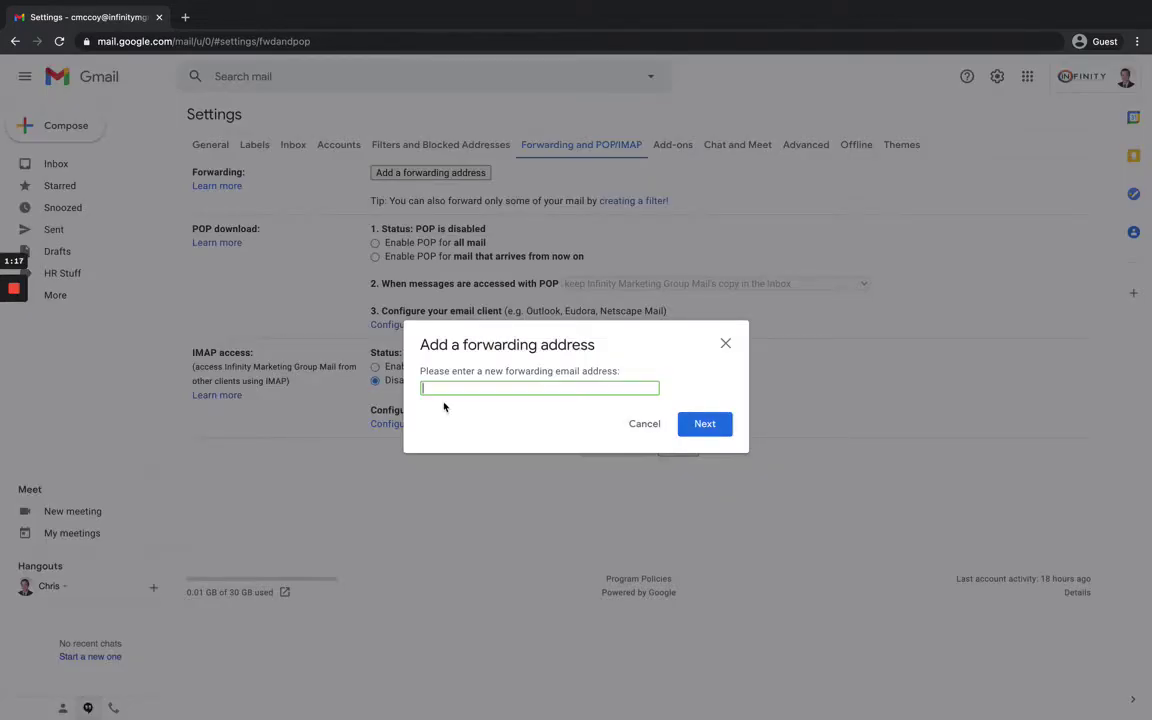
Submit the new forwarding address and approve forwarding in the confirmation tab.
left_click(703, 425)
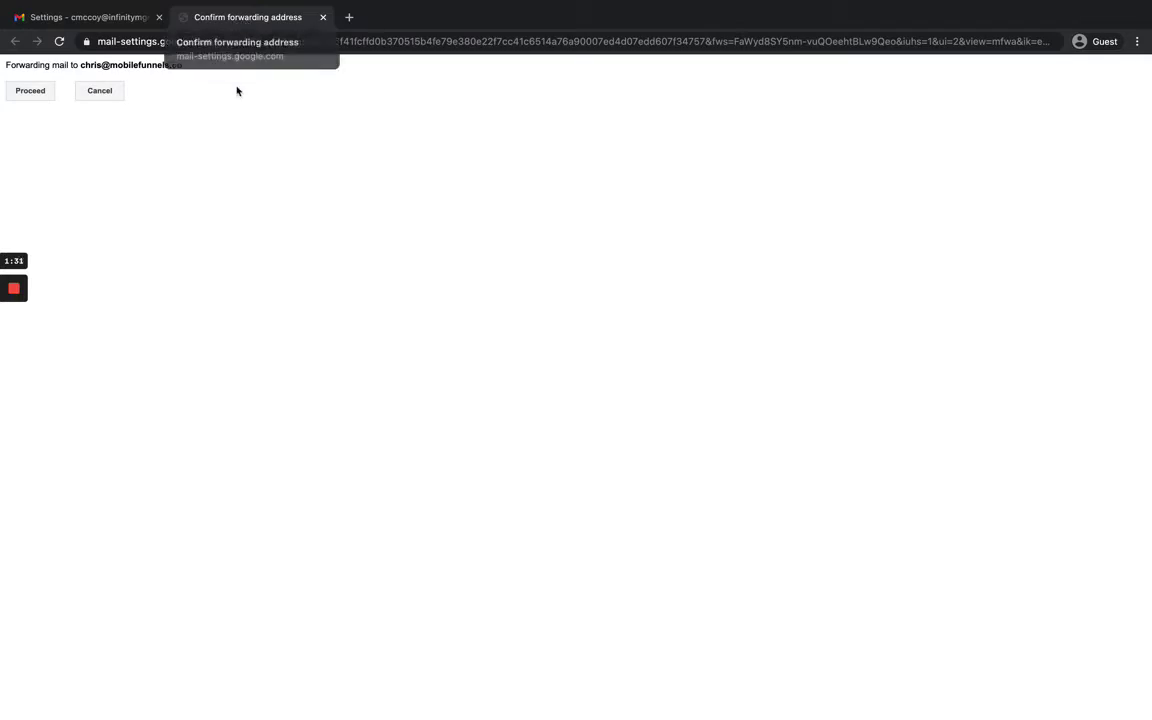
left_click(28, 92)
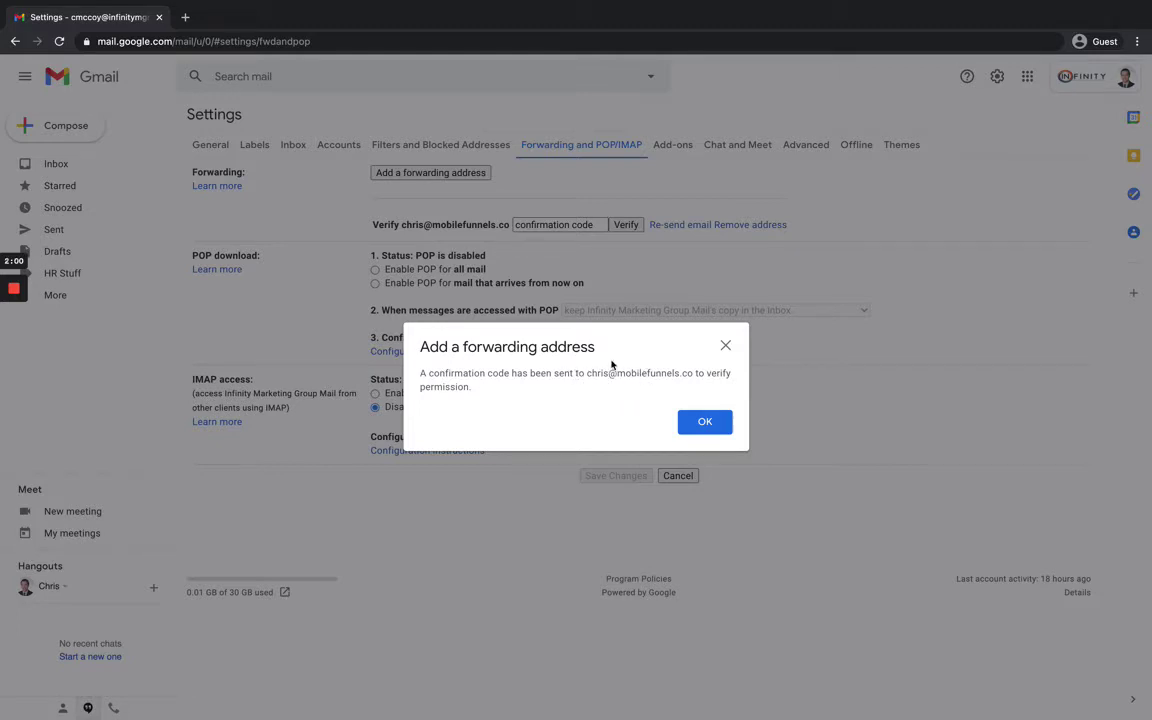
Dismiss the confirmation-code notice and switch to Firefox showing the second account's inbox.
left_click(705, 423)
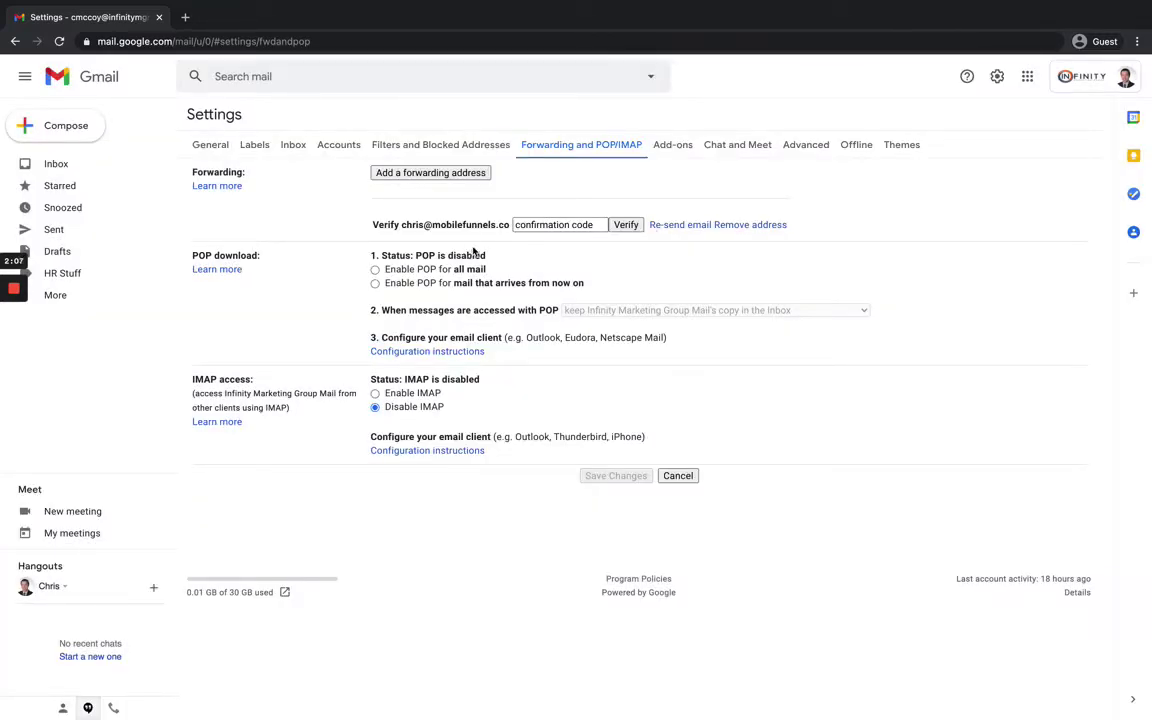
left_click(476, 700)
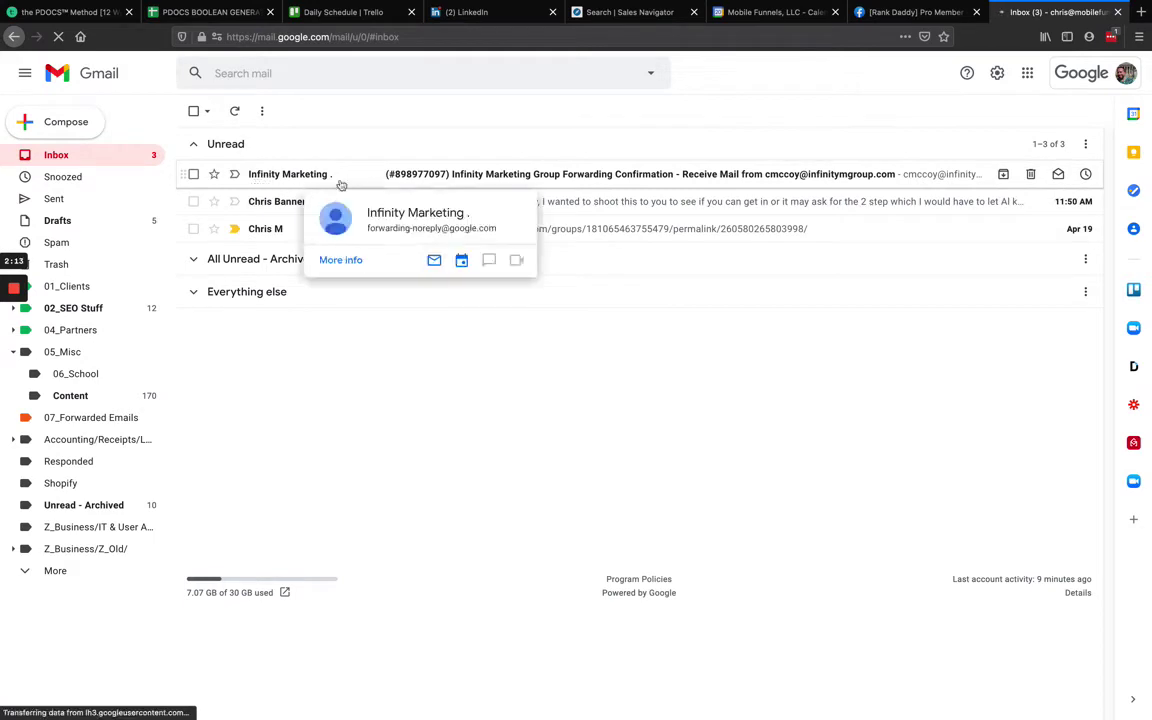
Open the Forwarding Confirmation email and confirm the request through its confirmation link.
left_click(400, 165)
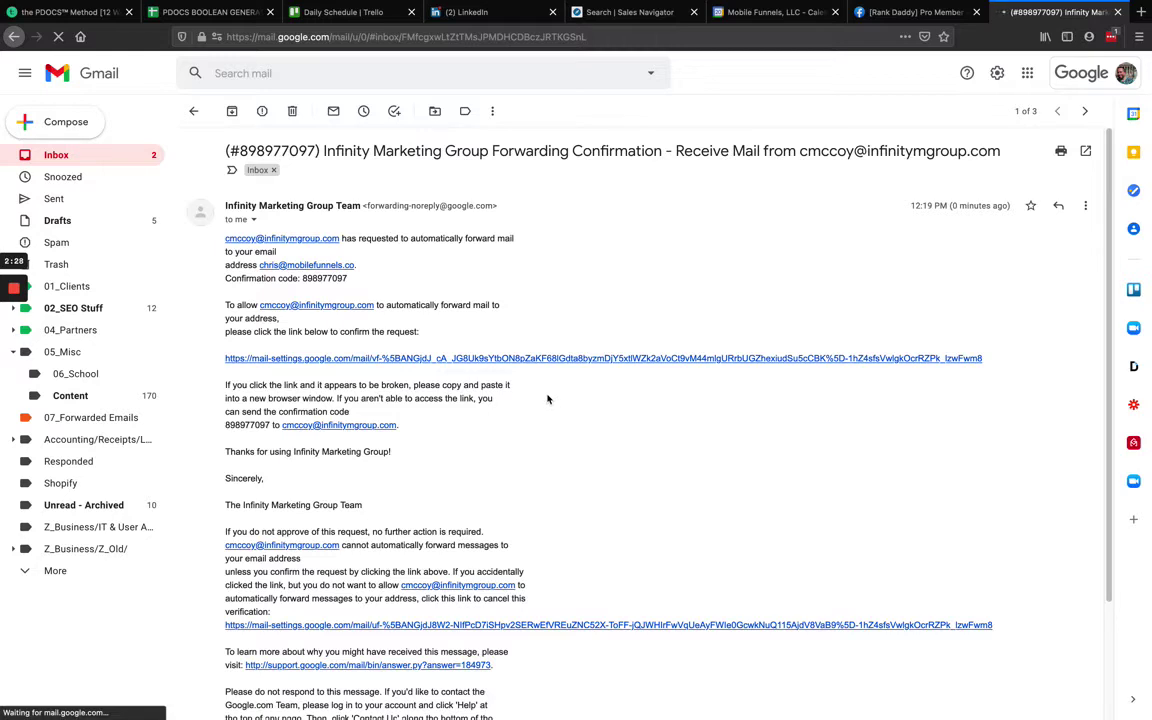
left_click(470, 360)
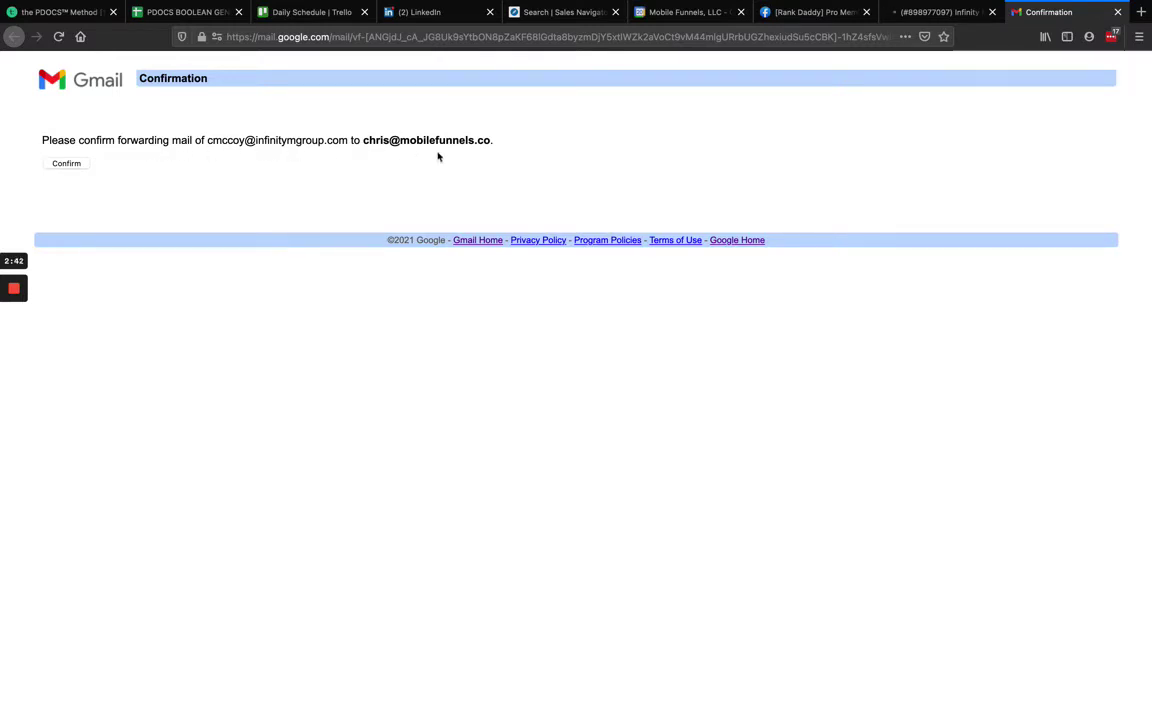
left_click(72, 164)
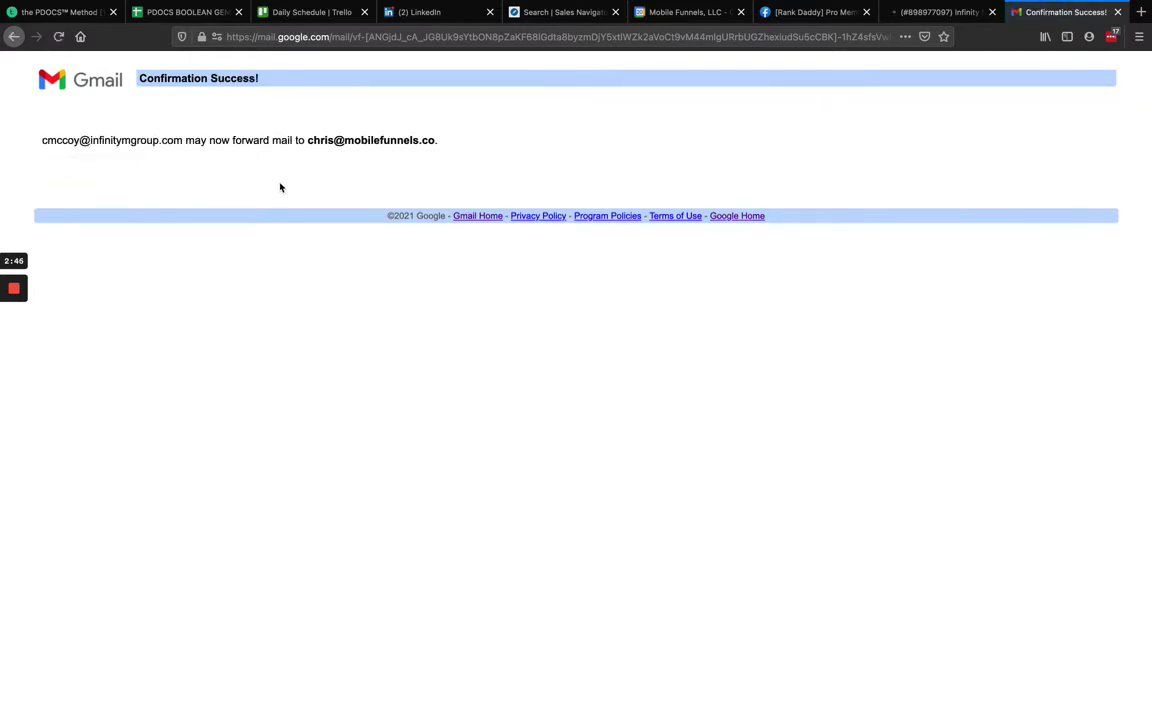
Close the success page, trash the confirmation email, and return to the main account's settings in Chrome.
left_click(1117, 12)
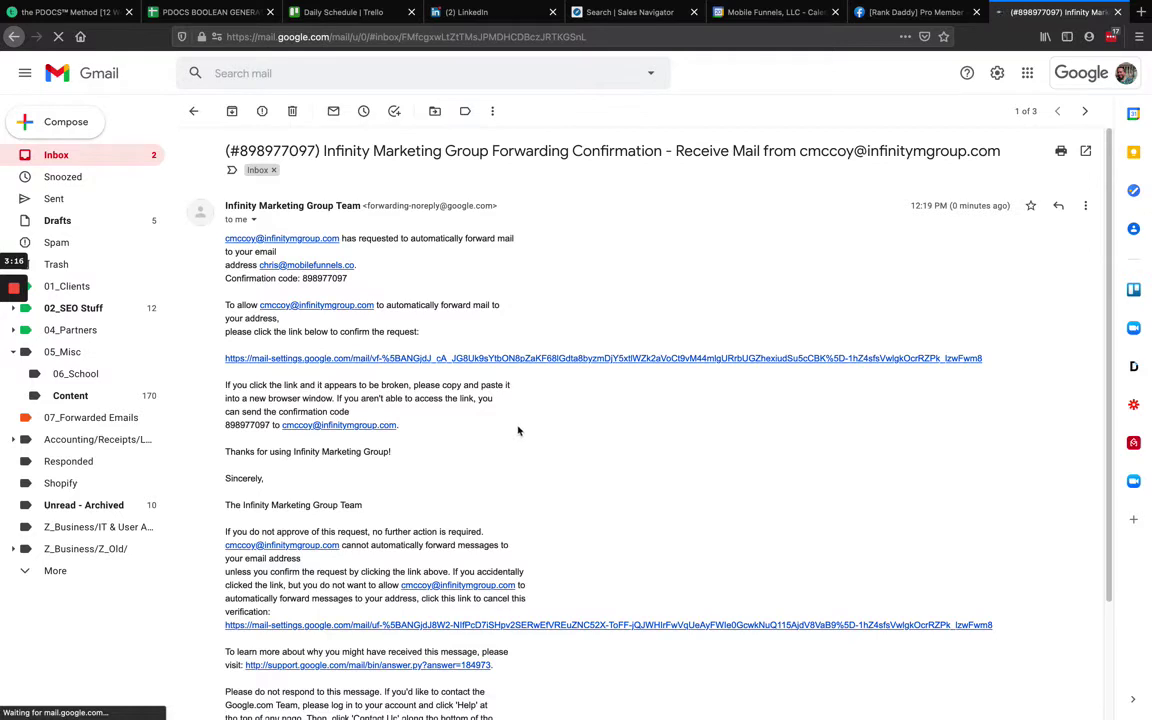
left_click(291, 111)
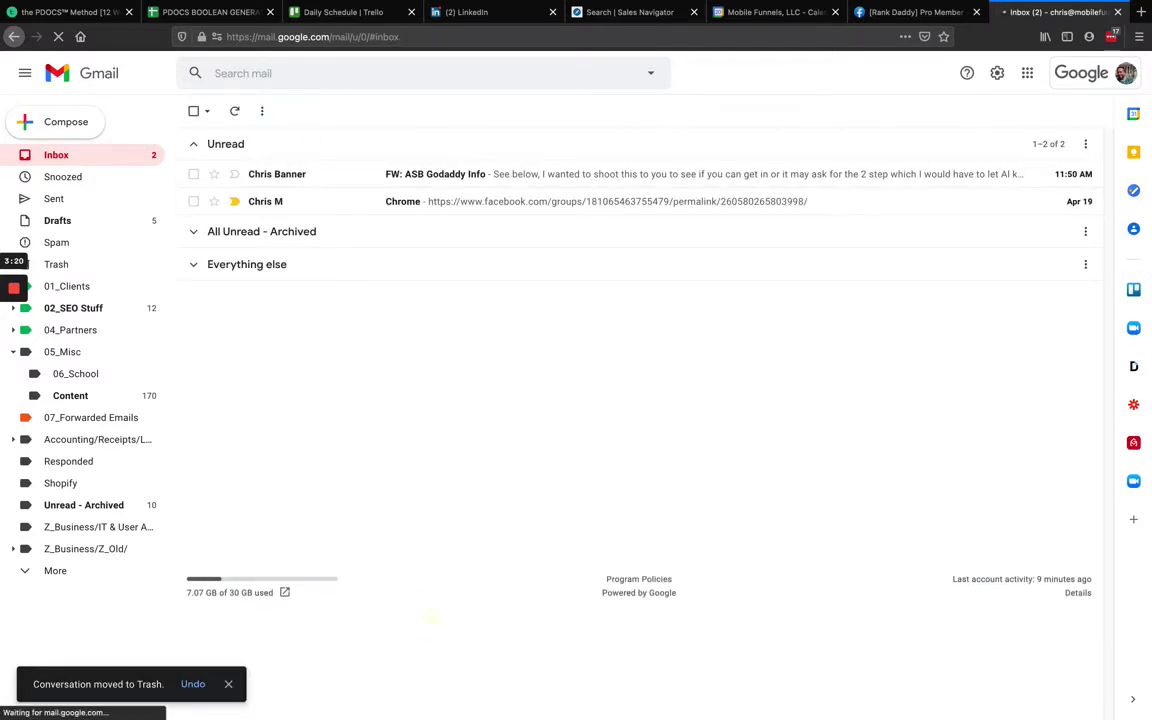
mouse_move(432, 696)
left_click(497, 700)
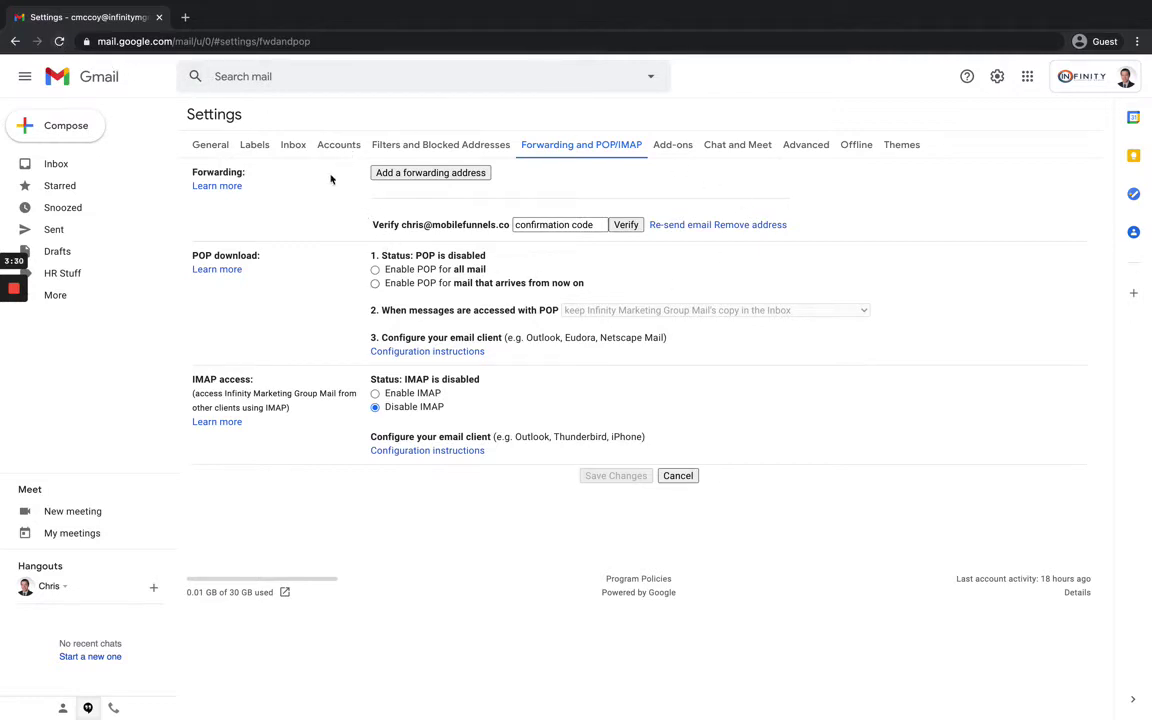
Reload the Forwarding and POP/IMAP page so the verified address is offered.
left_click(59, 41)
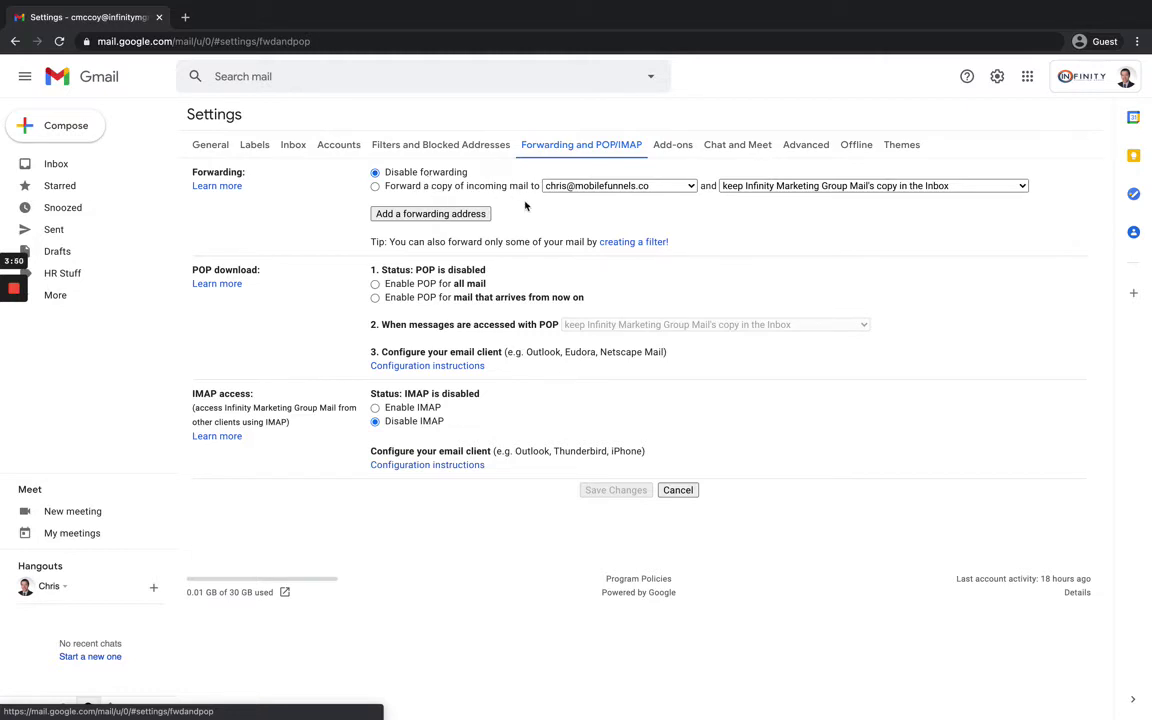
Forward a copy of incoming mail to the second address, keeping Gmail's copy in the Inbox, and save.
left_click(375, 187)
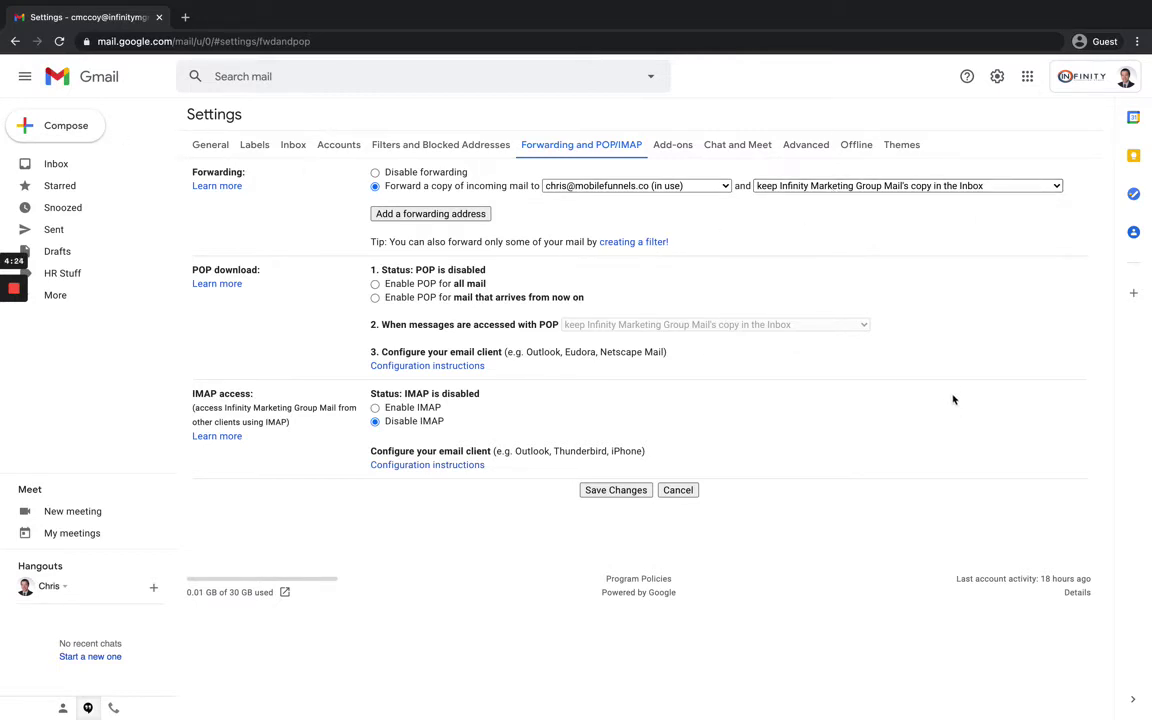
left_click(850, 186)
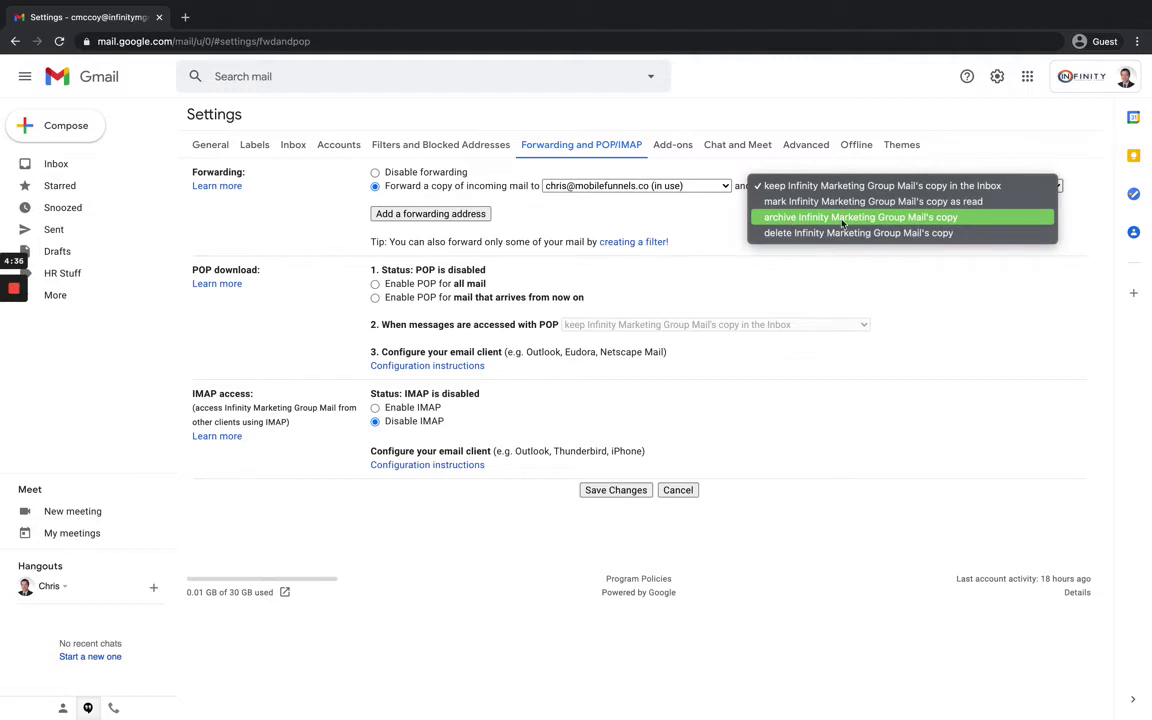
left_click(797, 188)
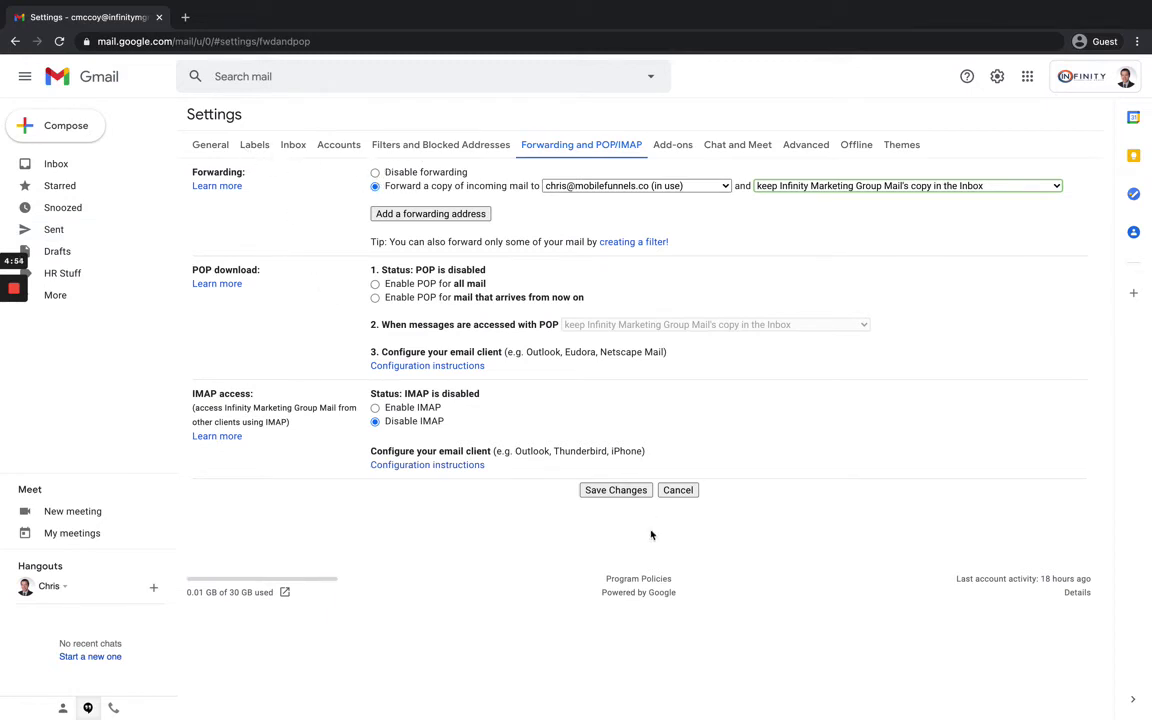
left_click(619, 491)
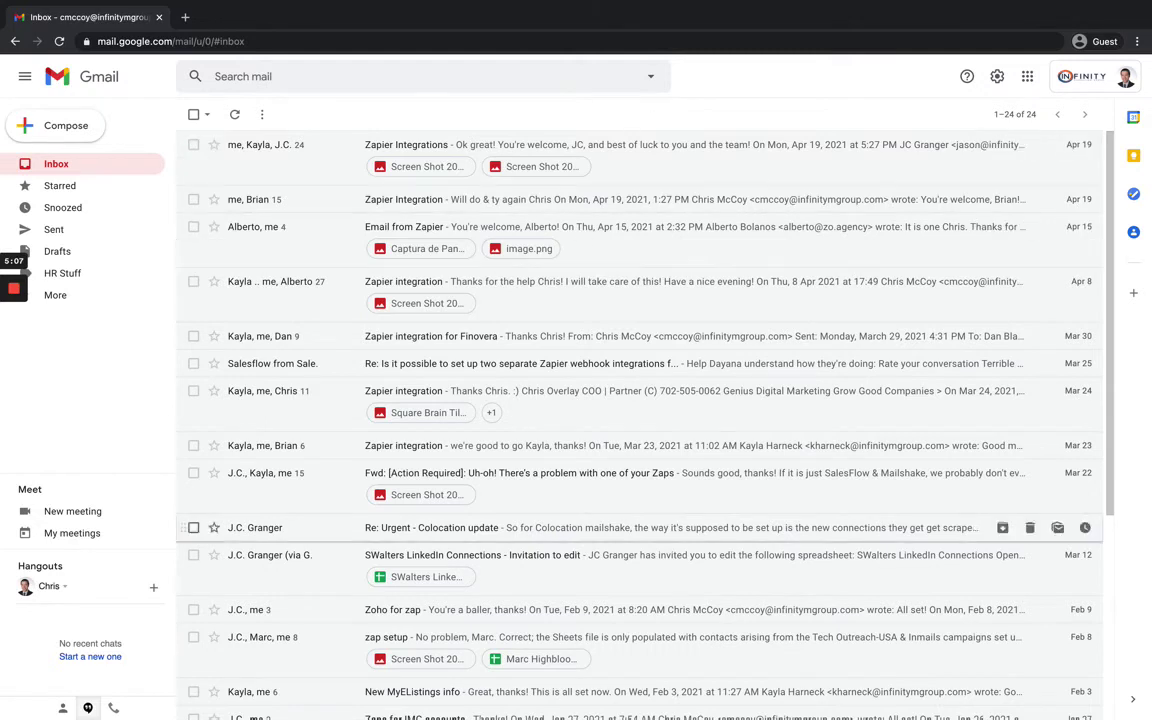
Start a new email to the first account with subject 'Forwarding Video for YouTube'.
left_click(58, 127)
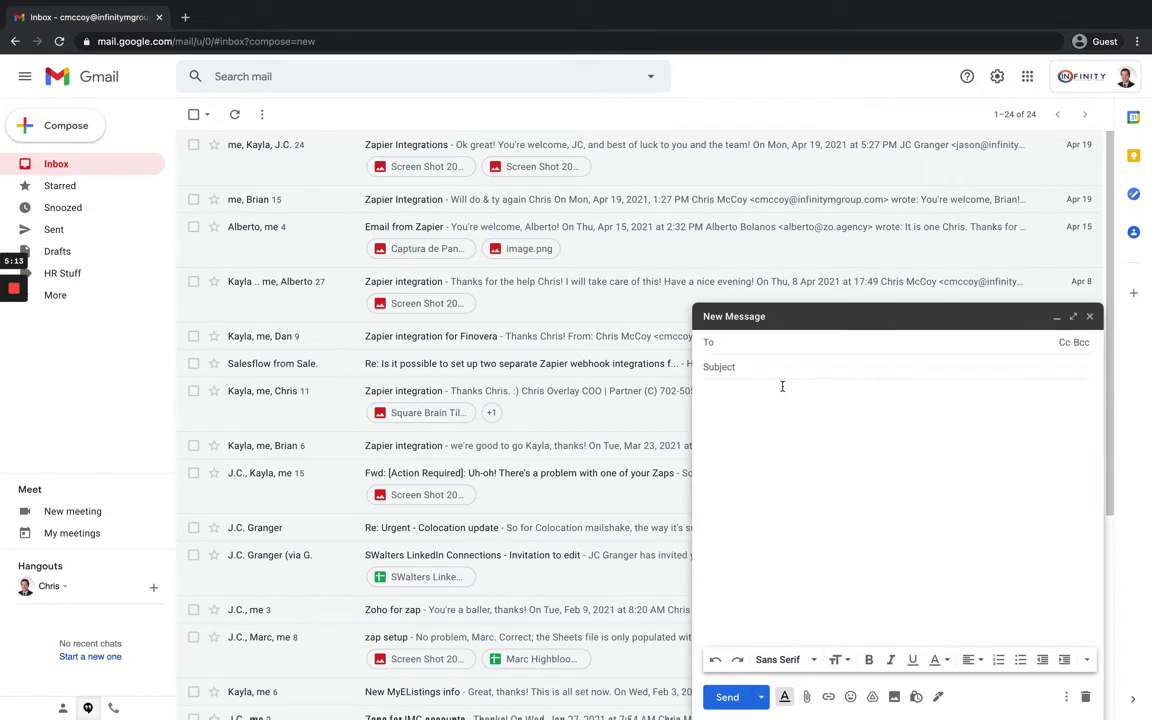
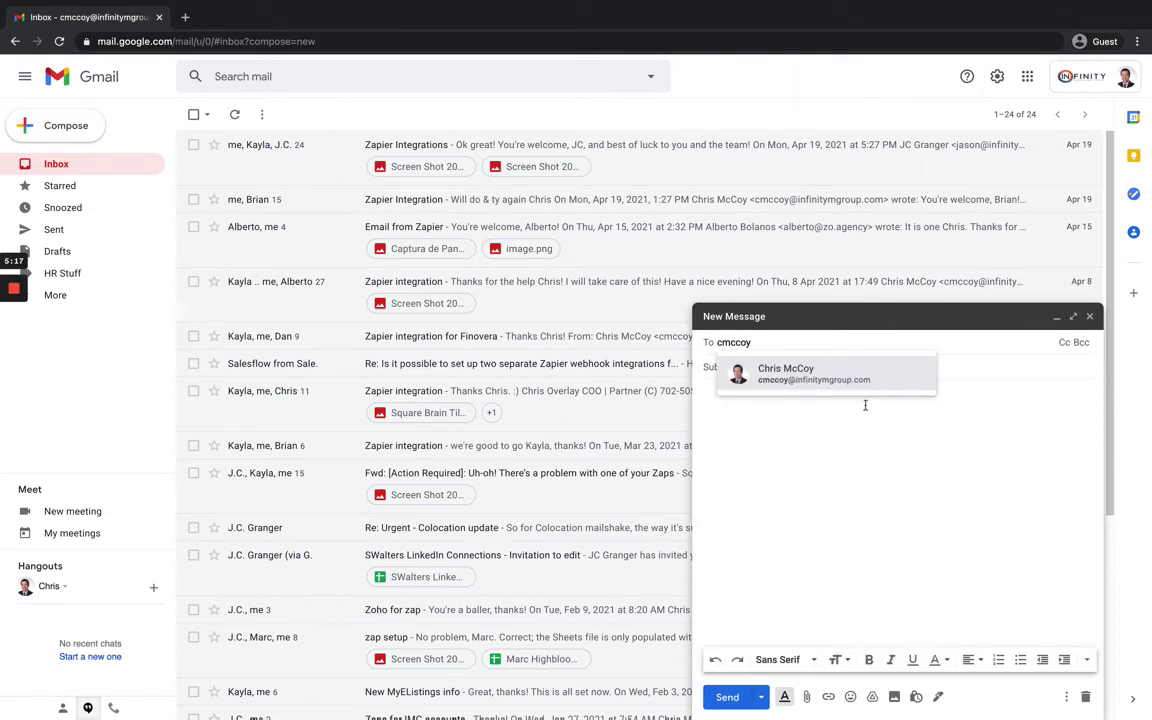
left_click(847, 381)
left_click(770, 366)
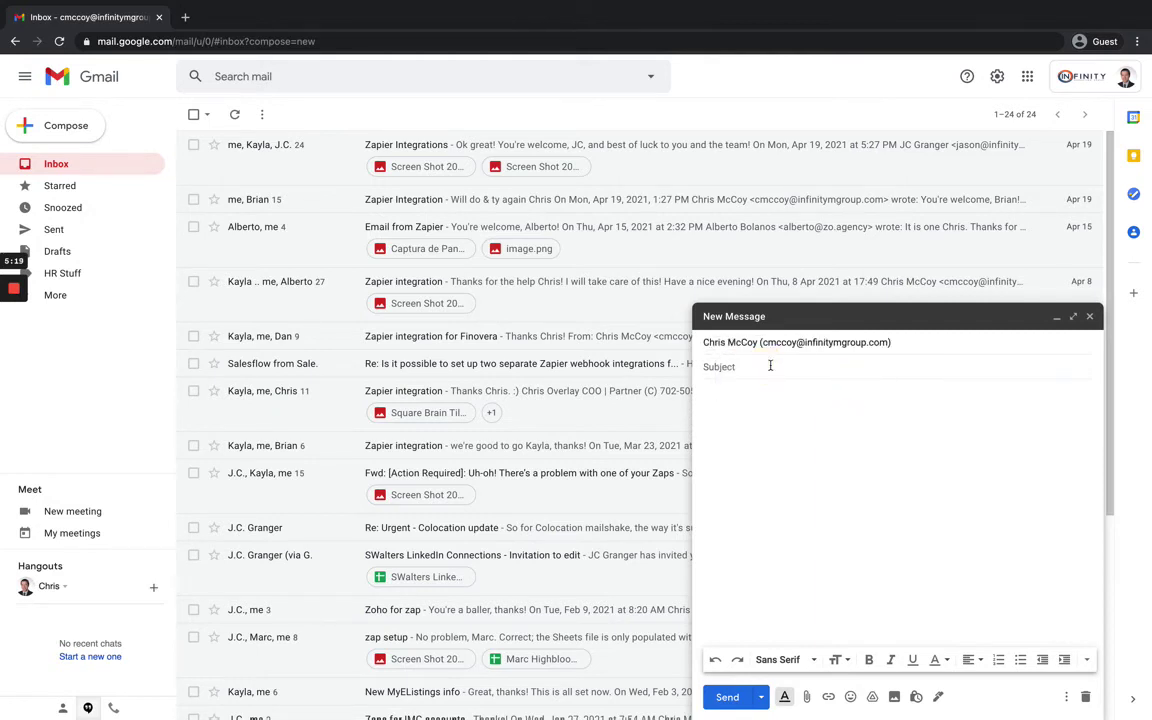
type("Forw")
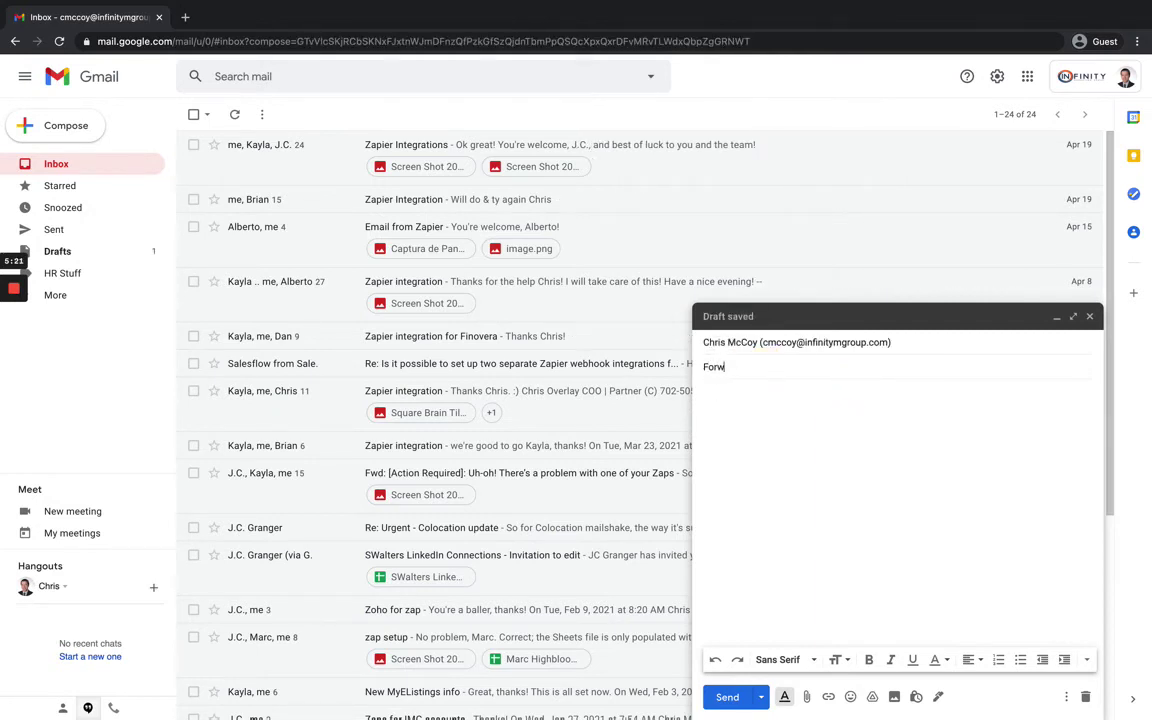
type("arding Video for YouTube")
Write a short body asking the recipient to confirm it arrived, with a thank-you sign-off.
key("Tab")
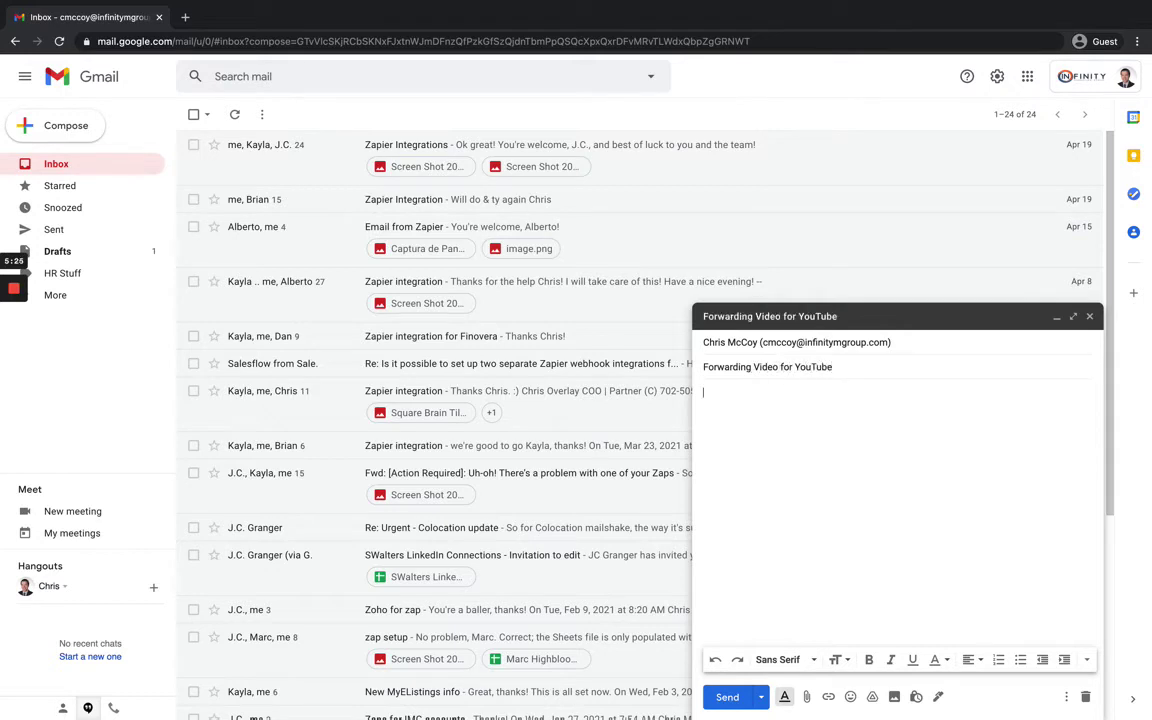
type("Hey Chris, let me know if you got t")
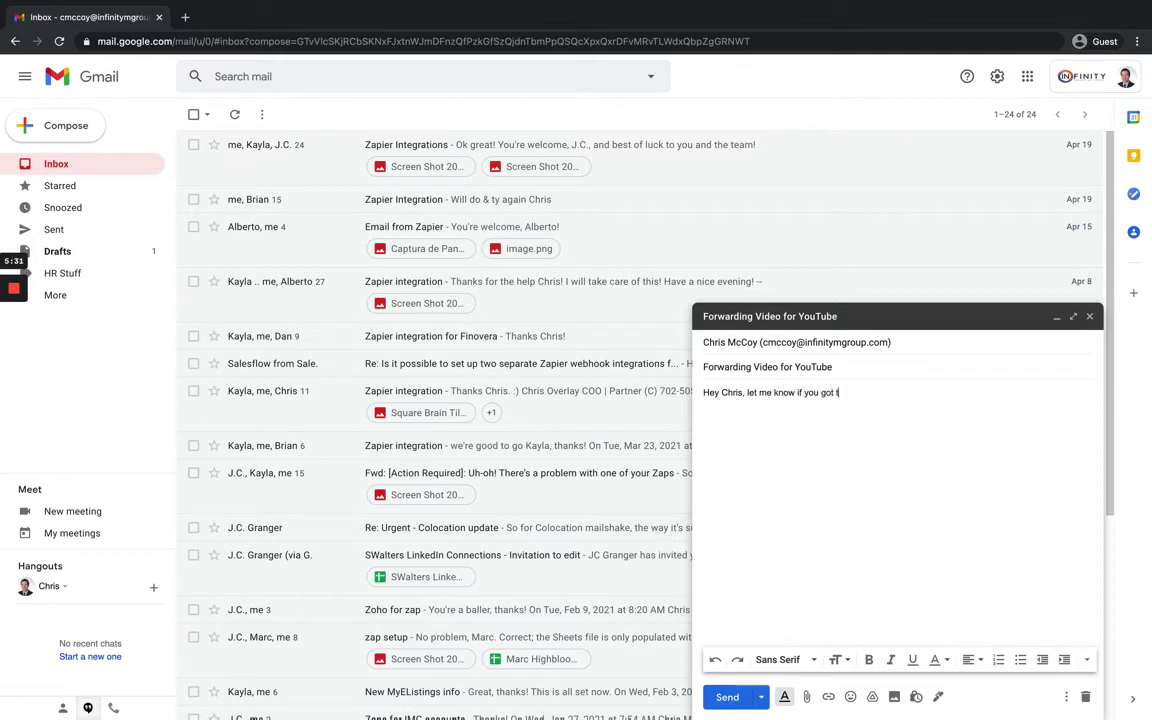
key("BackSpace")
key("BackSpace")
key("BackSpace")
key("BackSpace")
type("Thank")
key("BackSpace")
type("hris")
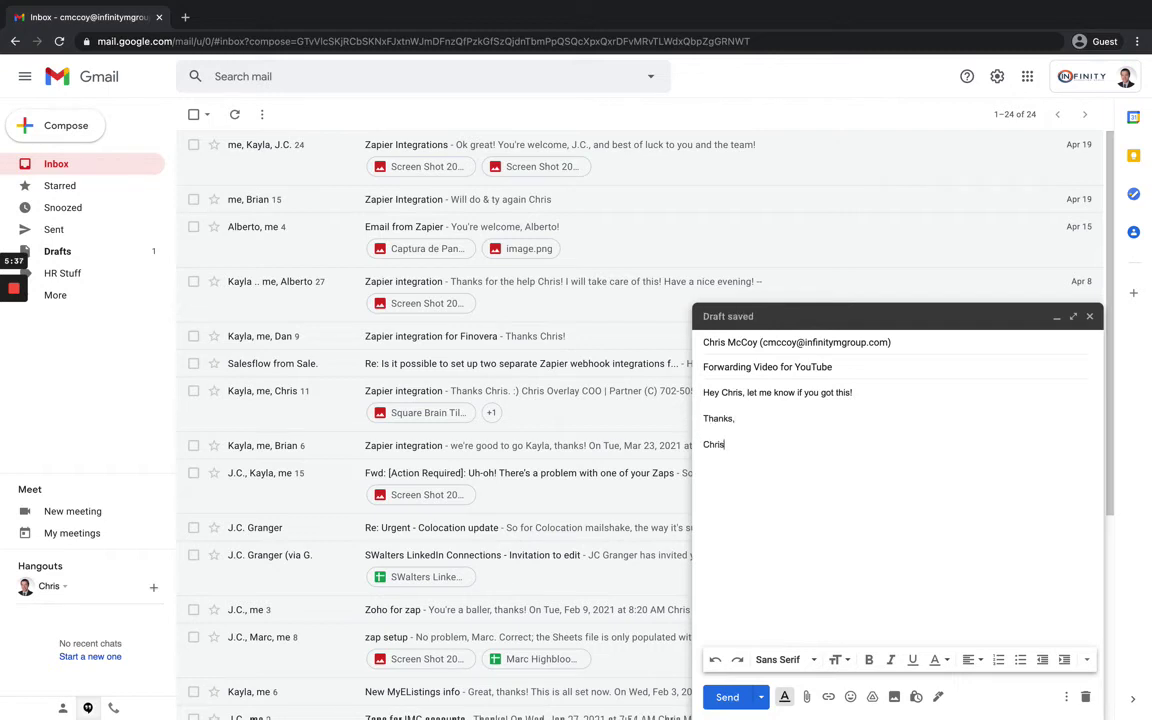
Send the test email, then reload the other Gmail inbox in Firefox to see it arrive.
left_click(727, 696)
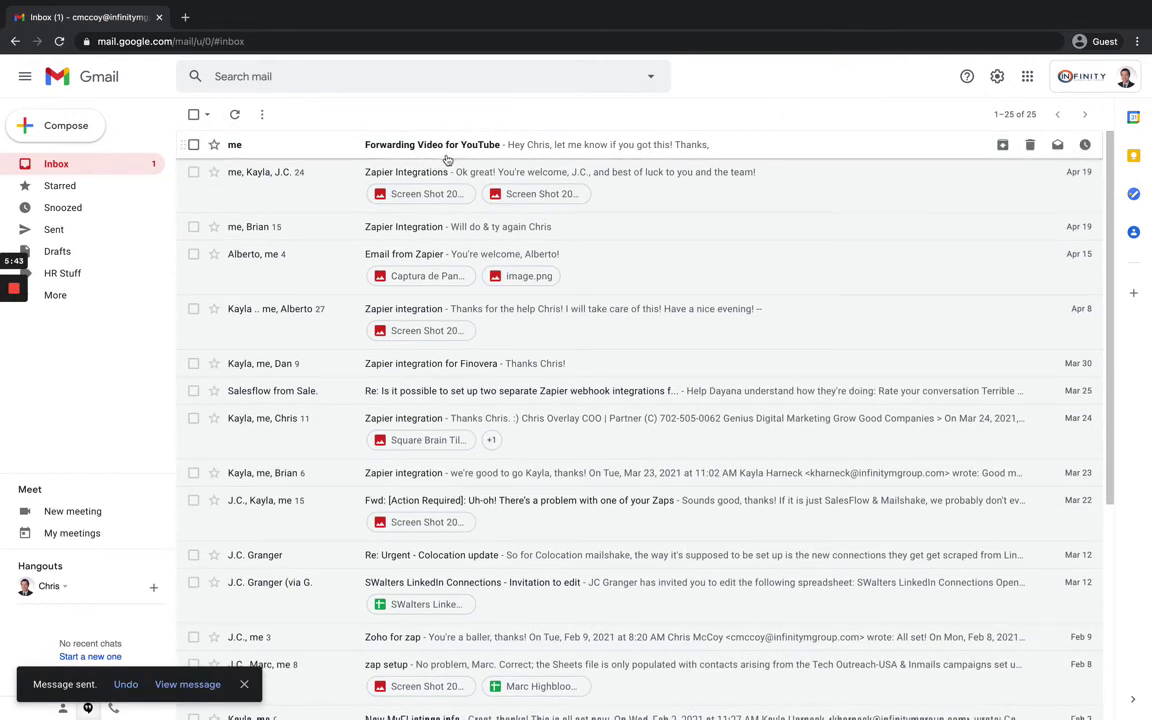
left_click(481, 688)
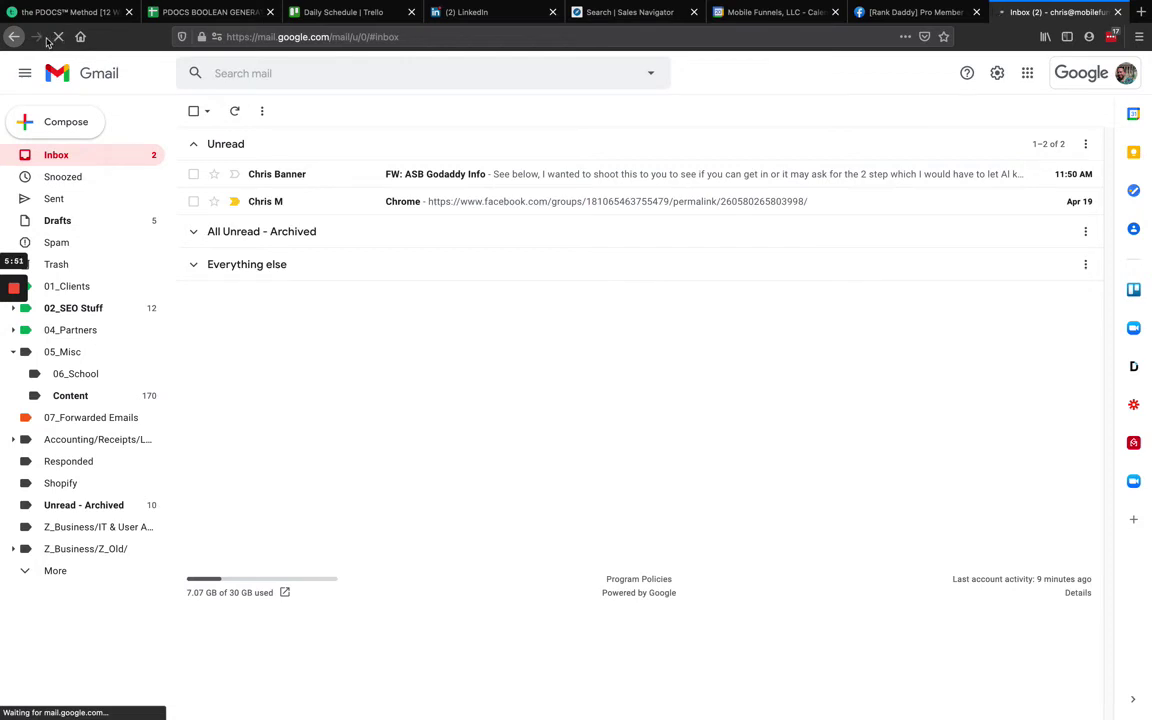
left_click(58, 38)
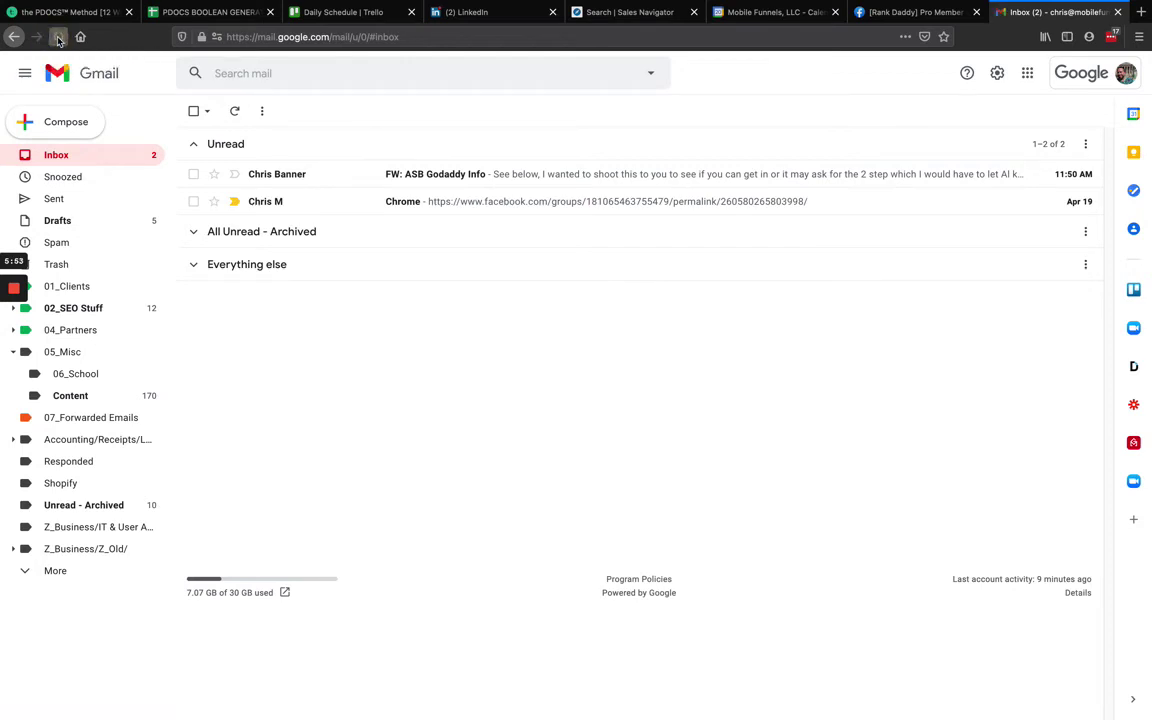
left_click(58, 38)
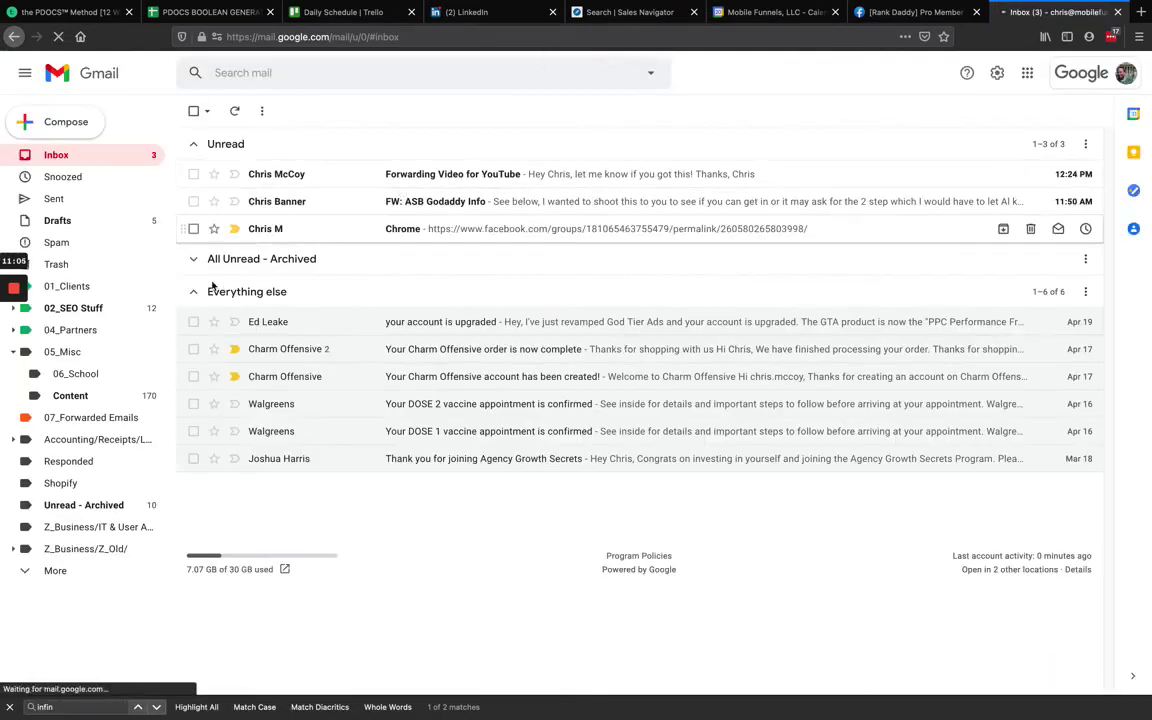
left_click(193, 291)
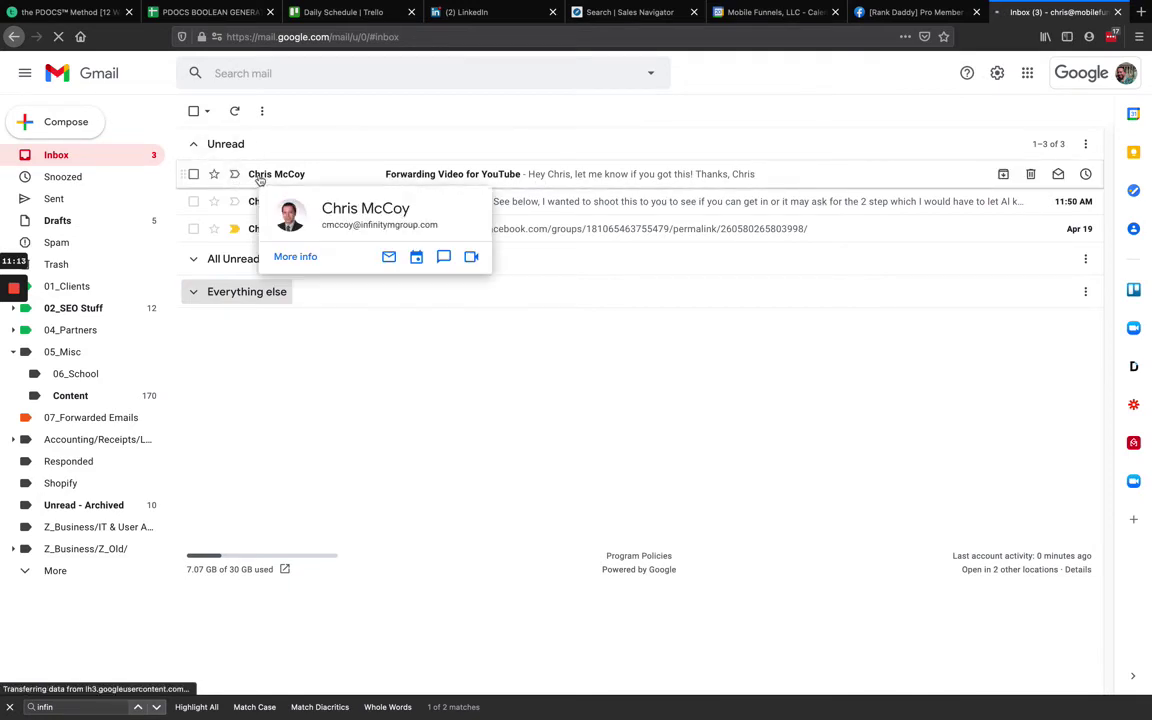
Build a filter from the test email via Filter messages like these, matching its sender's mail.
left_click(194, 174)
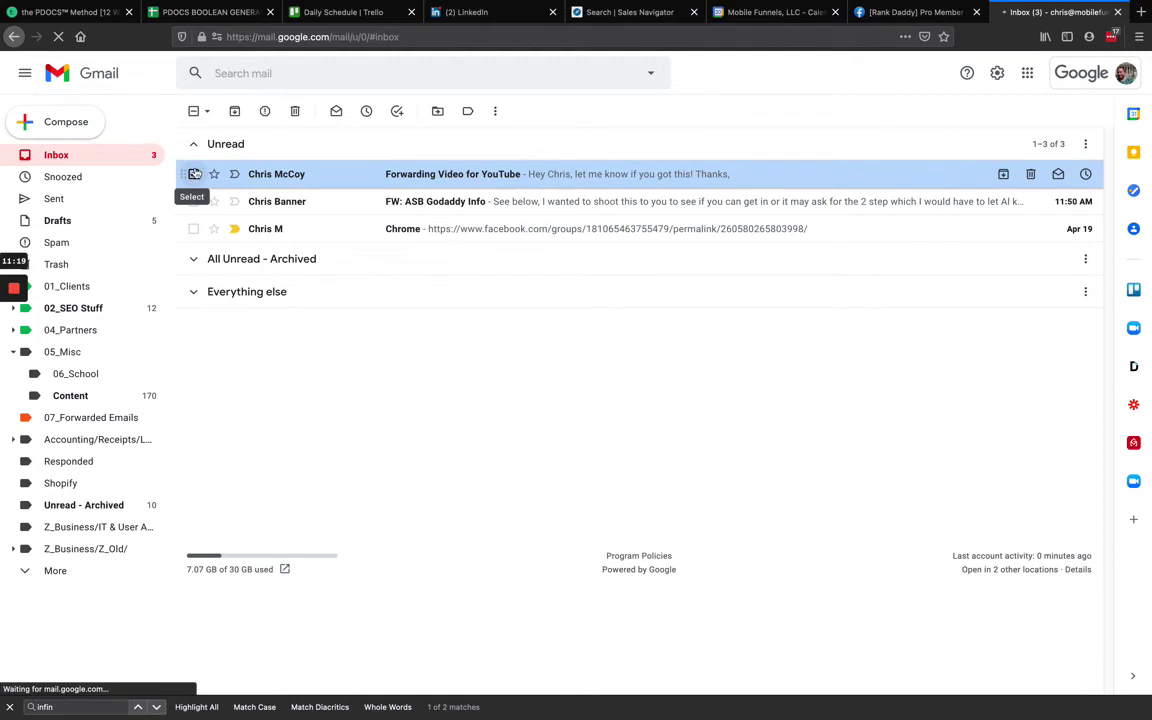
left_click(496, 113)
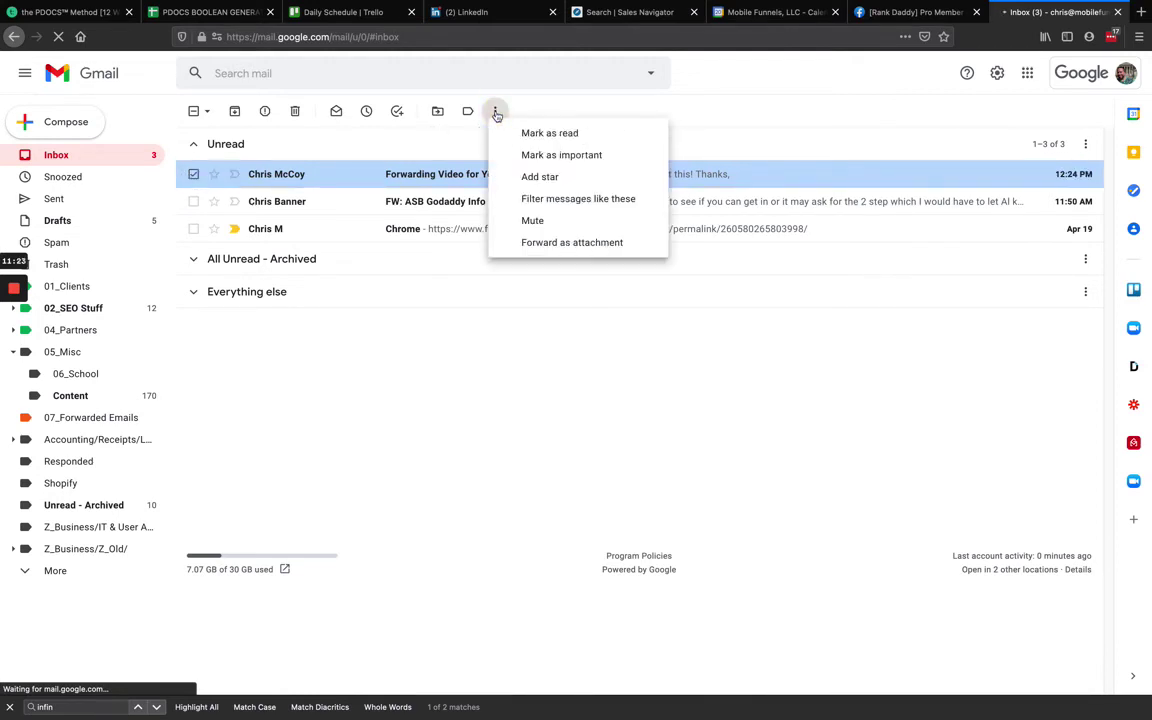
left_click(509, 202)
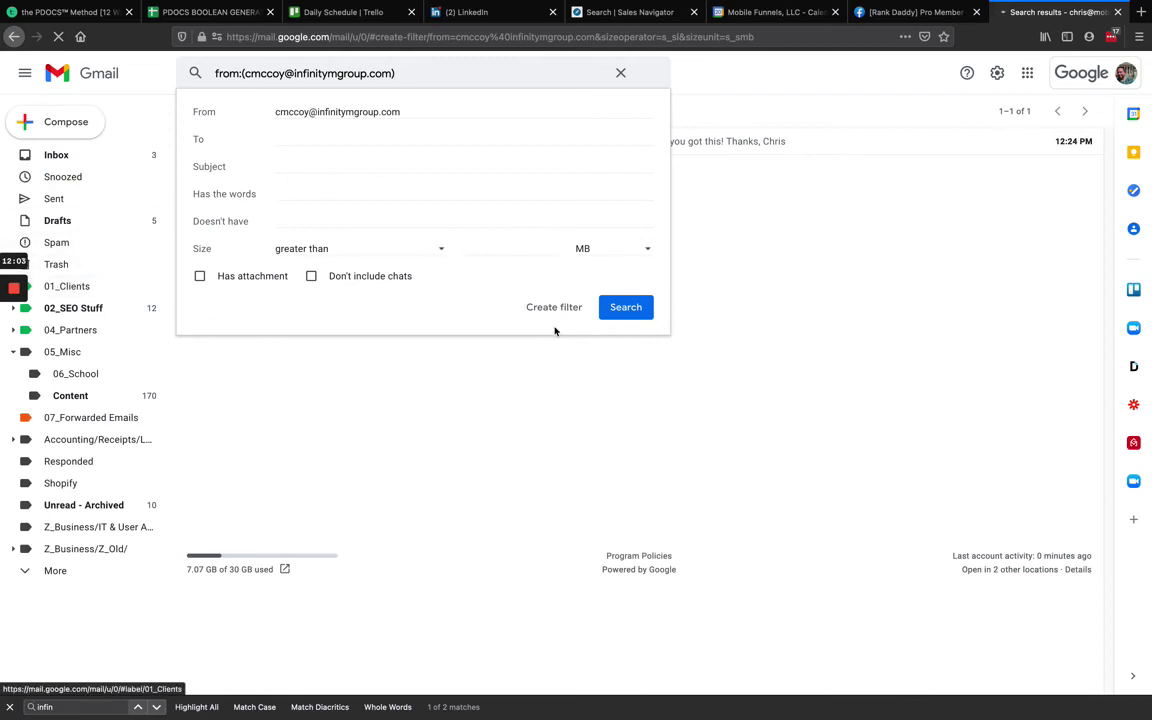
left_click(622, 310)
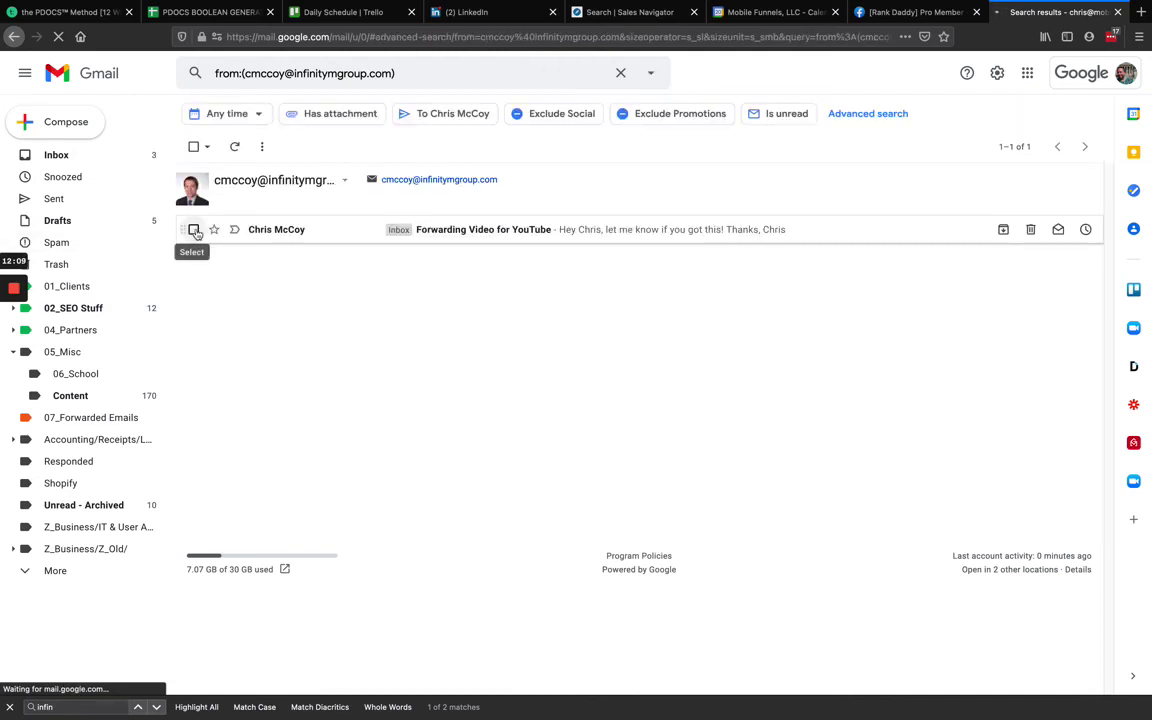
left_click(193, 230)
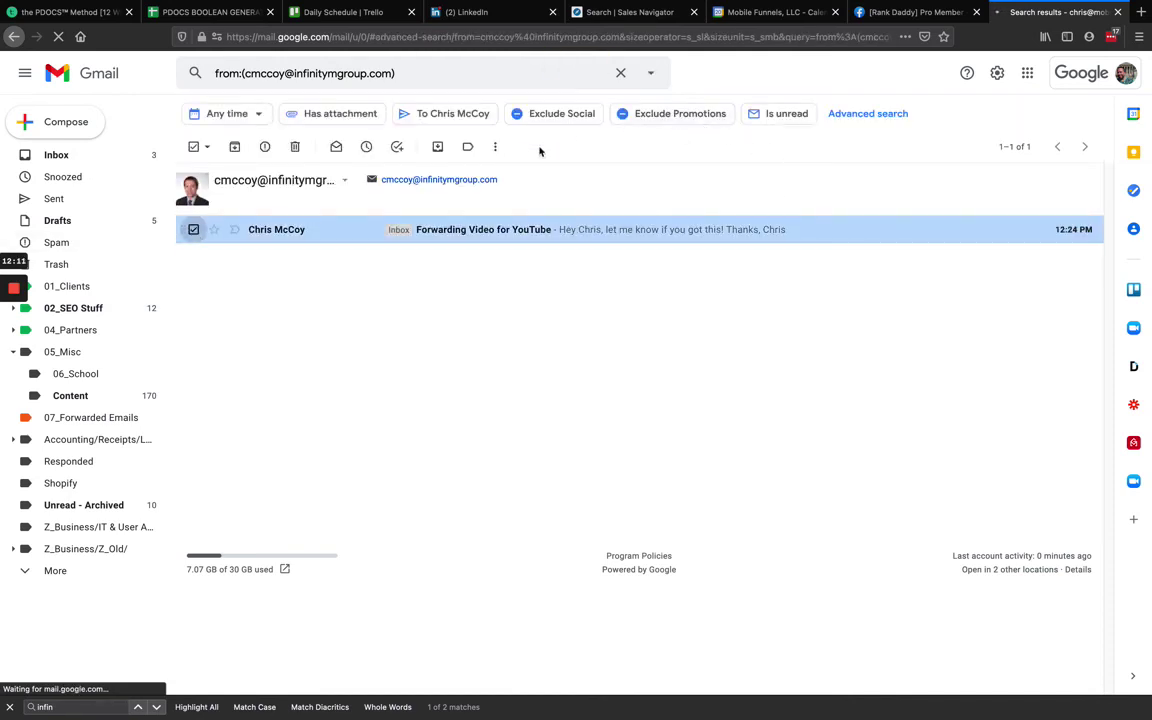
left_click(495, 147)
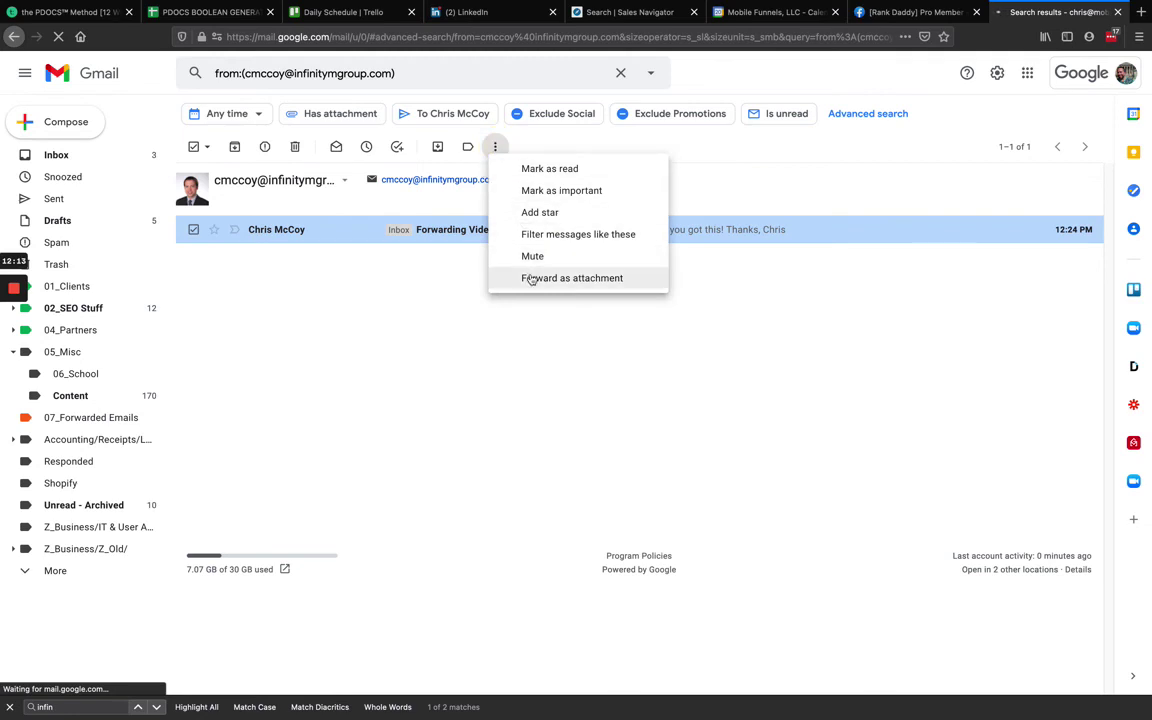
left_click(535, 234)
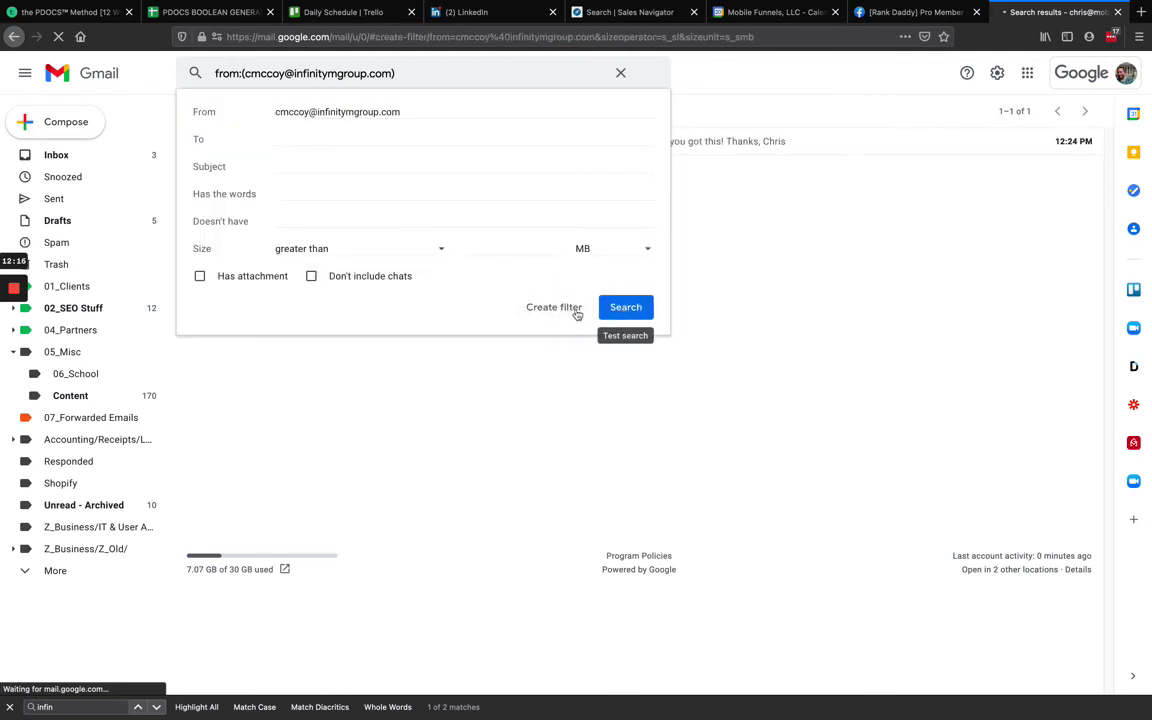
left_click(541, 310)
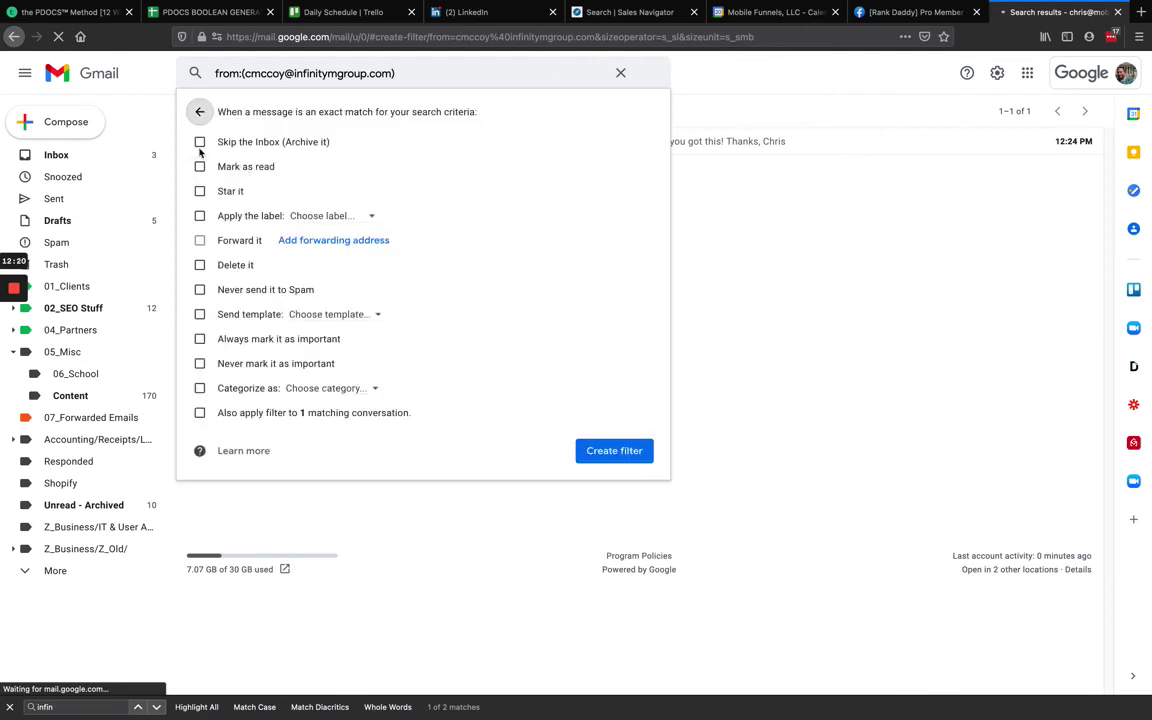
Create the filter: skip Inbox, label 01_Clients/Infinity M Group, never Spam, apply to existing conversation.
left_click(200, 143)
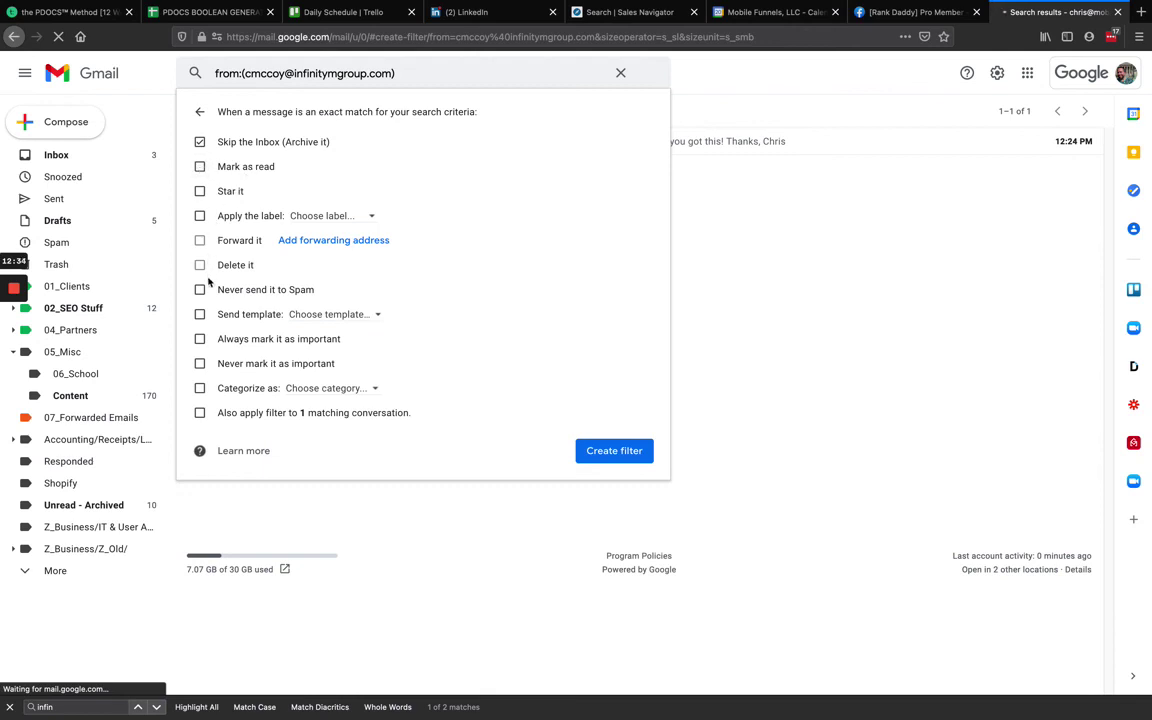
left_click(200, 414)
left_click(200, 216)
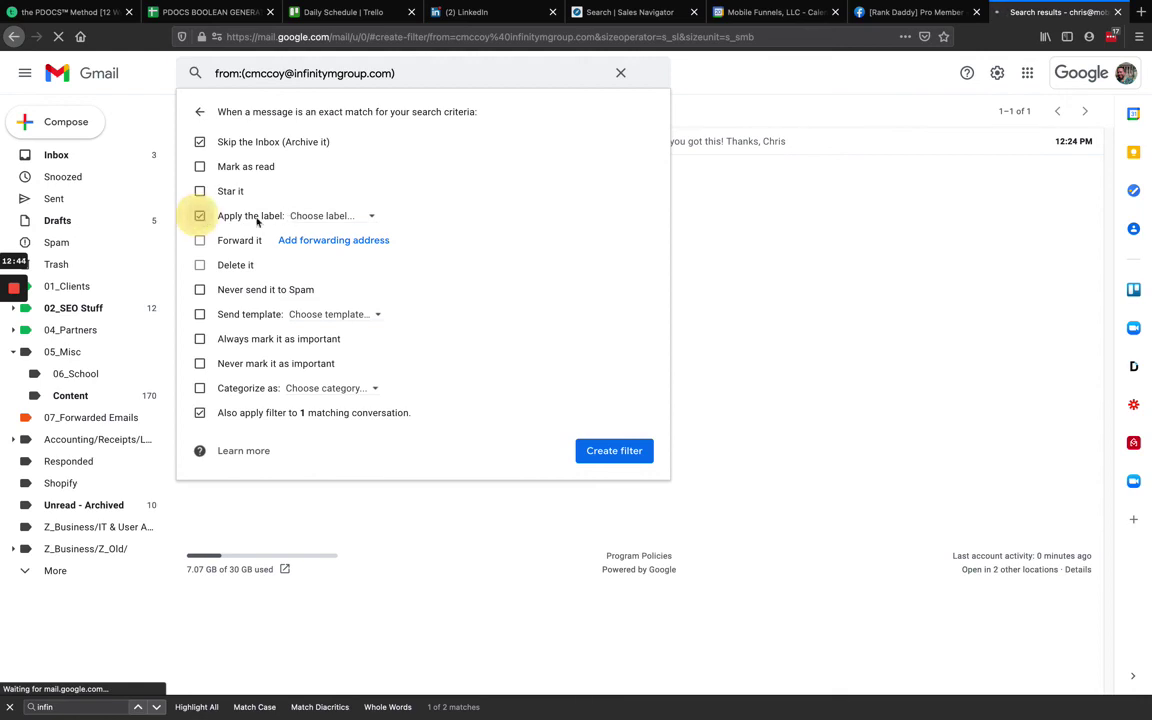
left_click(305, 217)
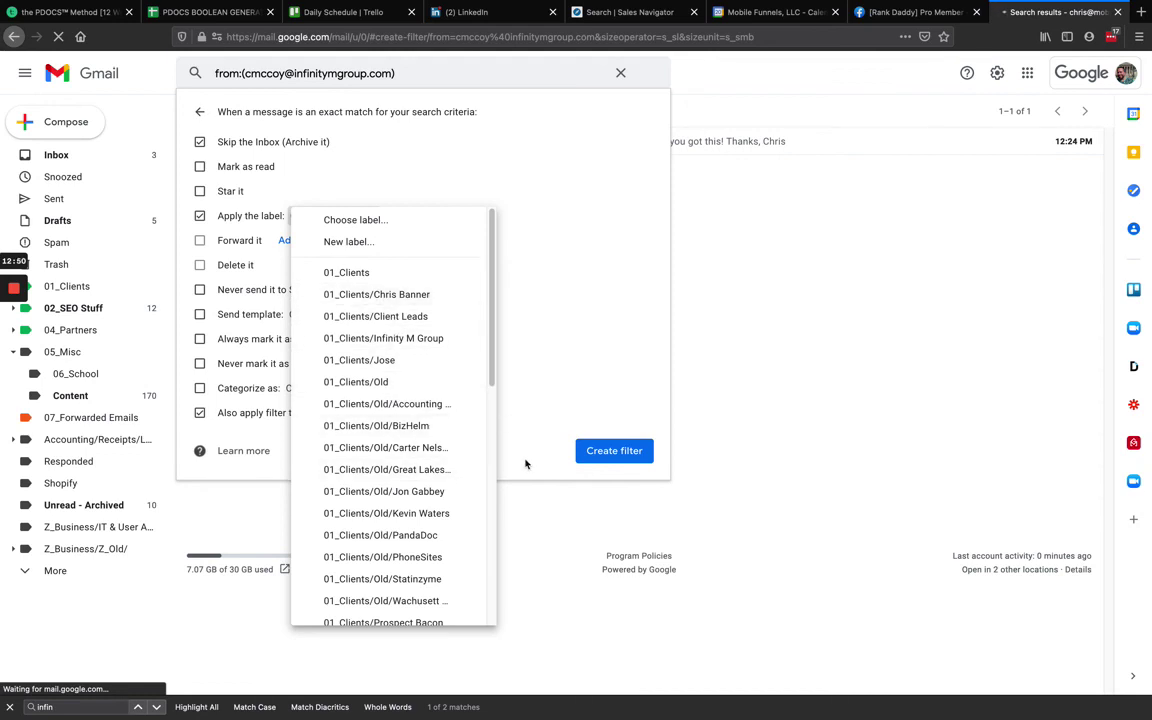
left_click(386, 340)
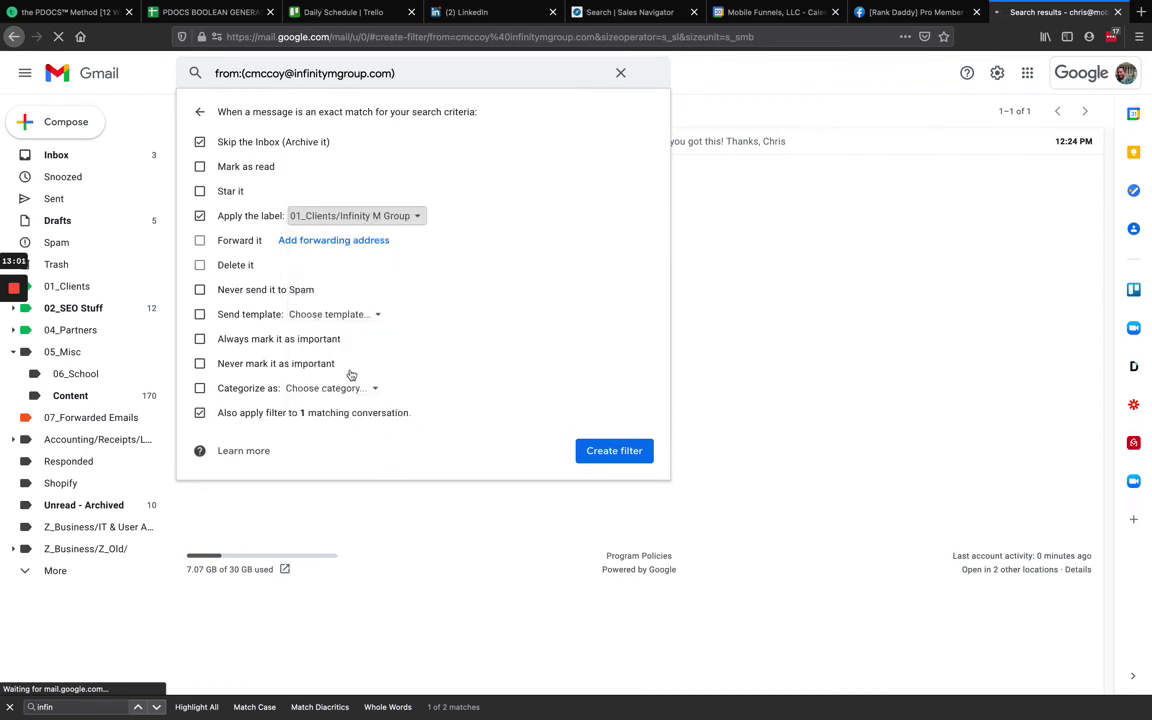
left_click(199, 290)
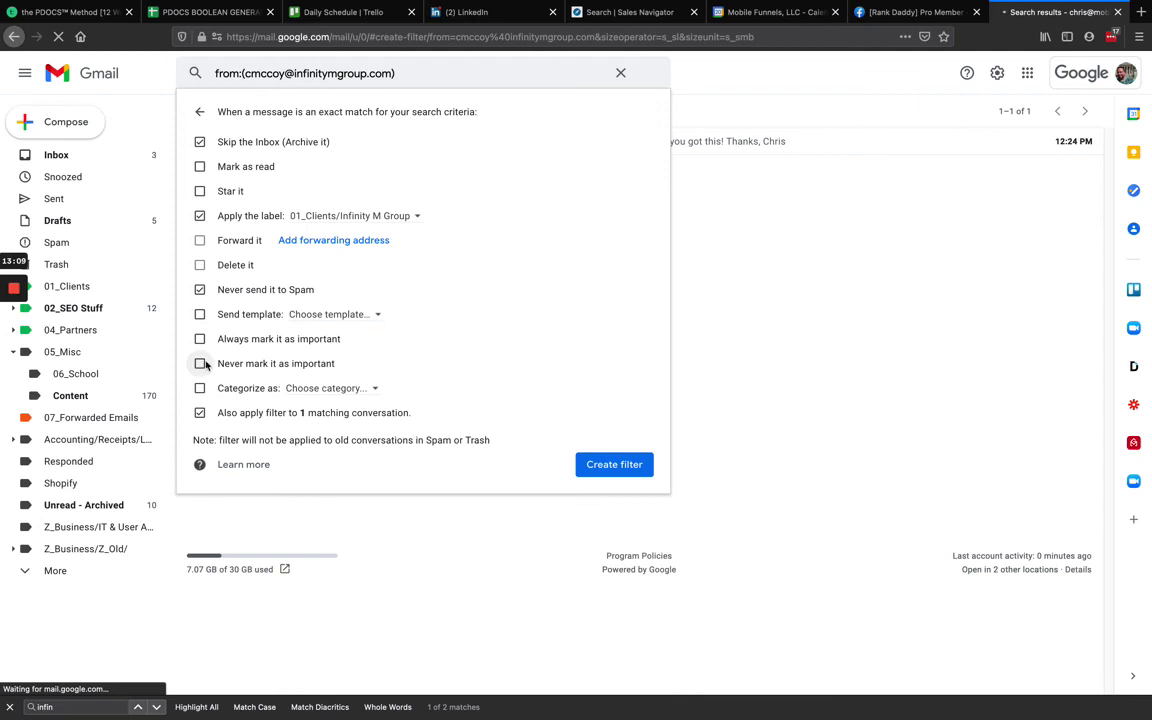
left_click(612, 465)
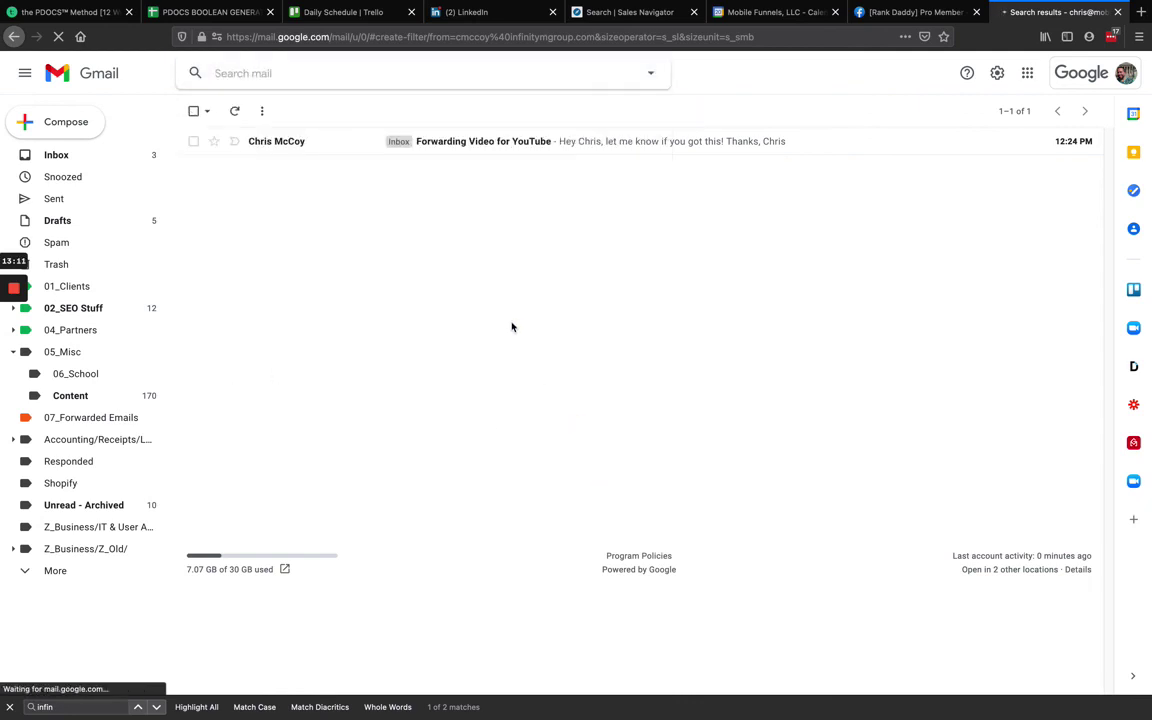